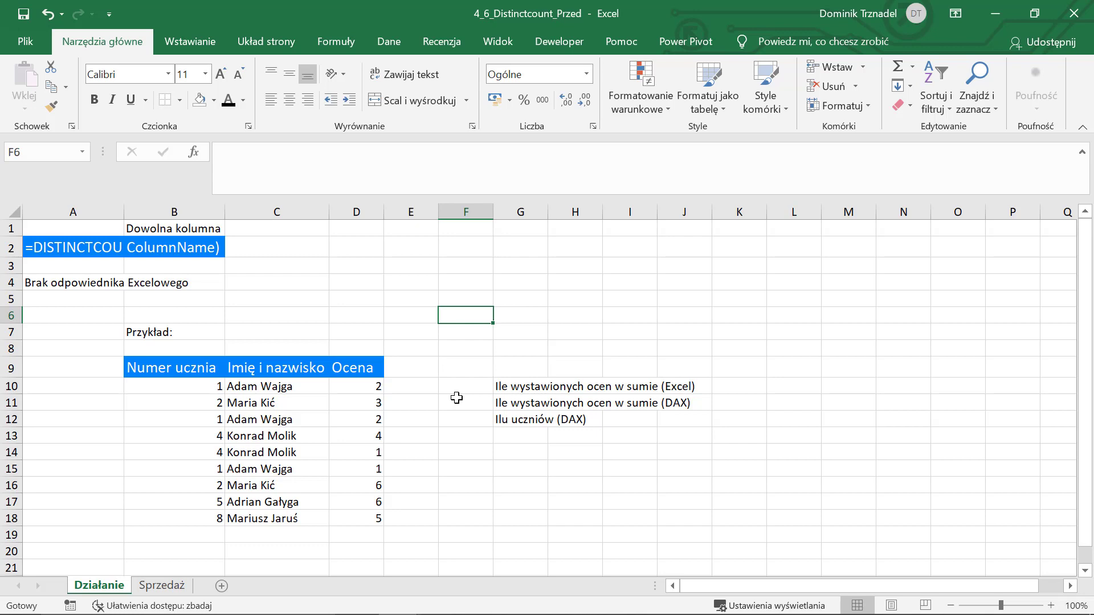
# - Autofit column A to show the full =DISTINCTCOUNT(ColumnName) syntax, then highlight example table B9:D18 and its Ocena column
pyautogui.click(138, 249)
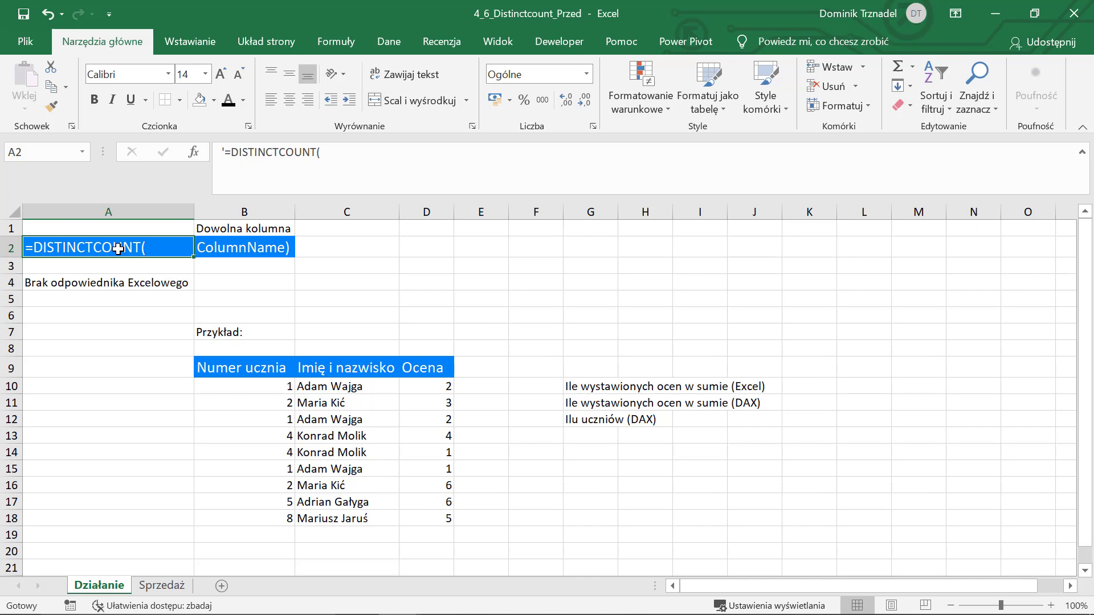
pyautogui.click(228, 251)
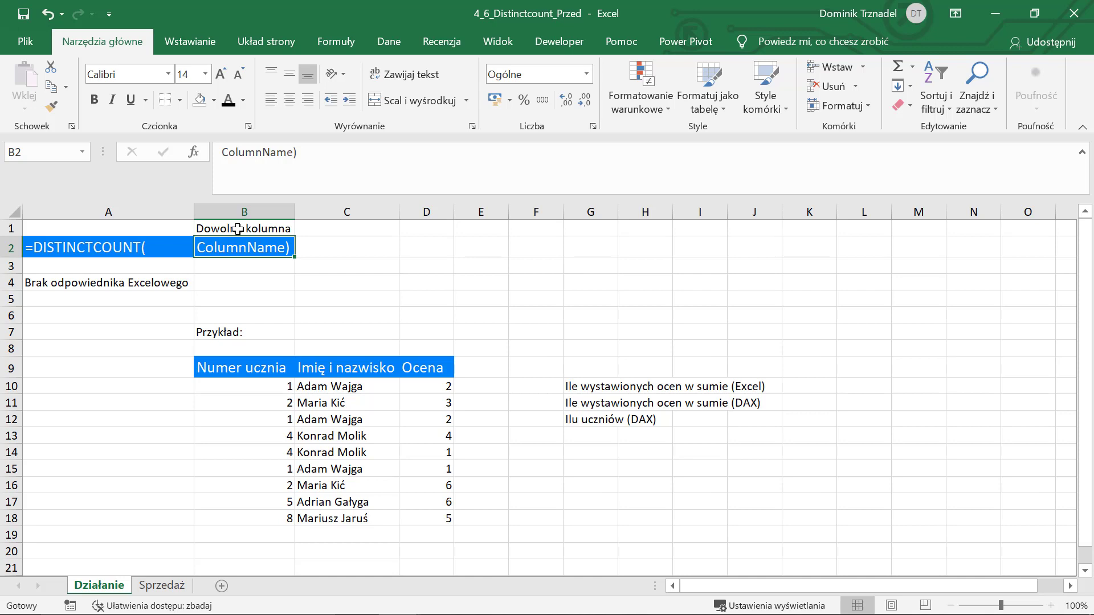
pyautogui.moveTo(245, 367); pyautogui.dragTo(420, 521)
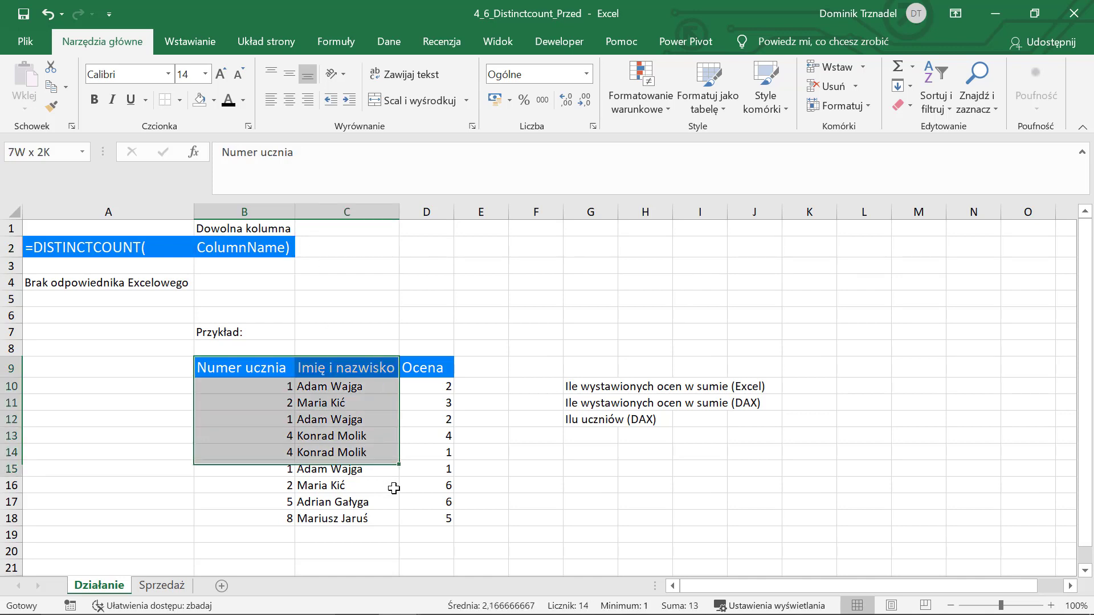
pyautogui.click(421, 521)
pyautogui.moveTo(413, 368); pyautogui.dragTo(415, 519)
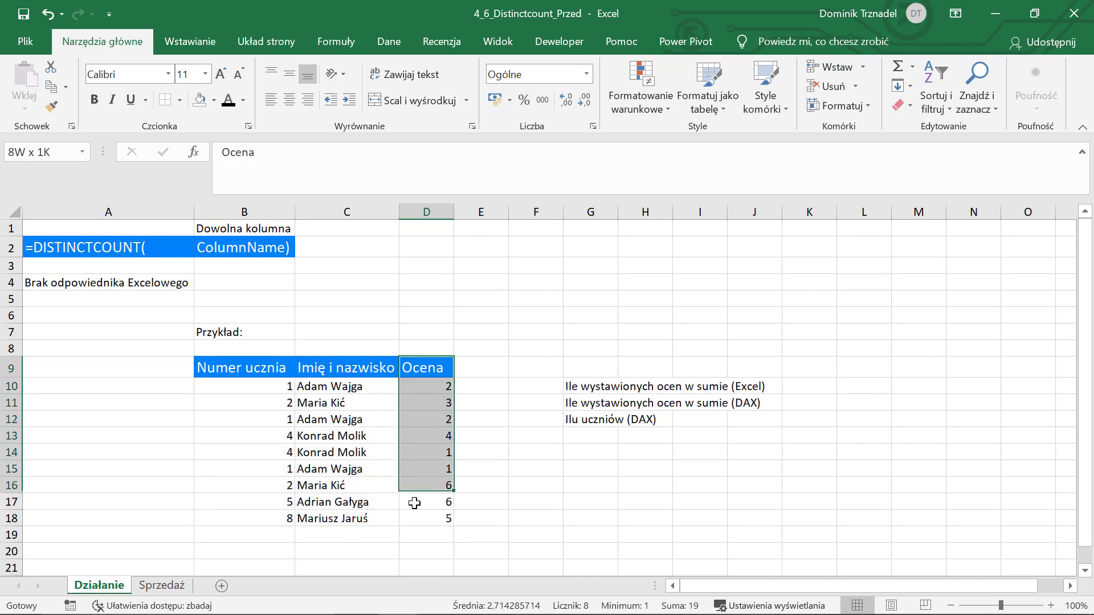
pyautogui.click(415, 519)
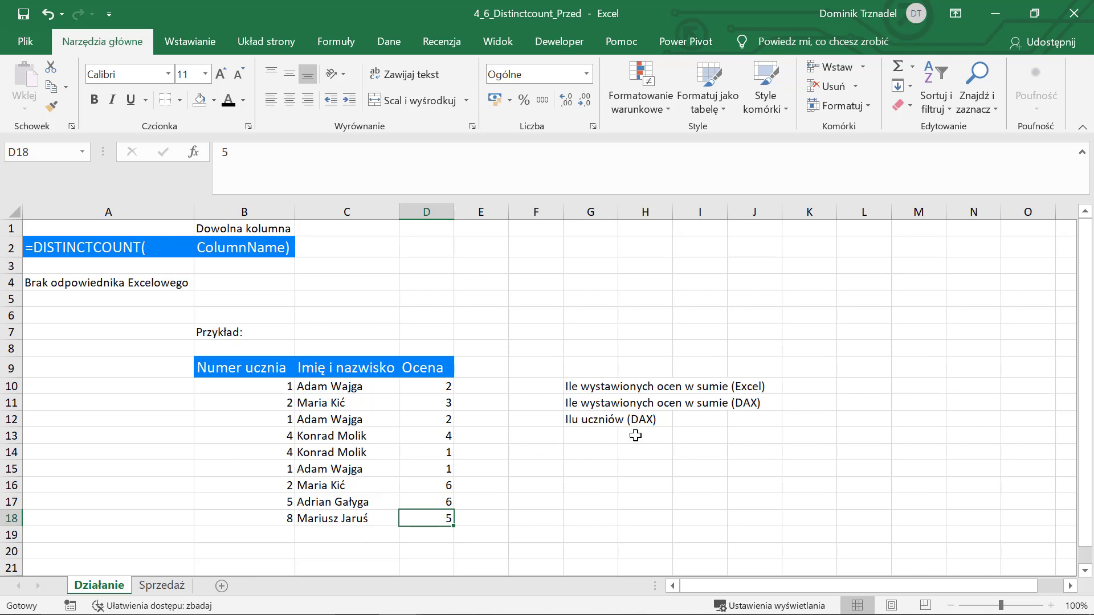
# - Count the Ocena grades in K10 with =ILE.NIEPUSTYCH(D10:D18), giving 9
pyautogui.click(791, 388)
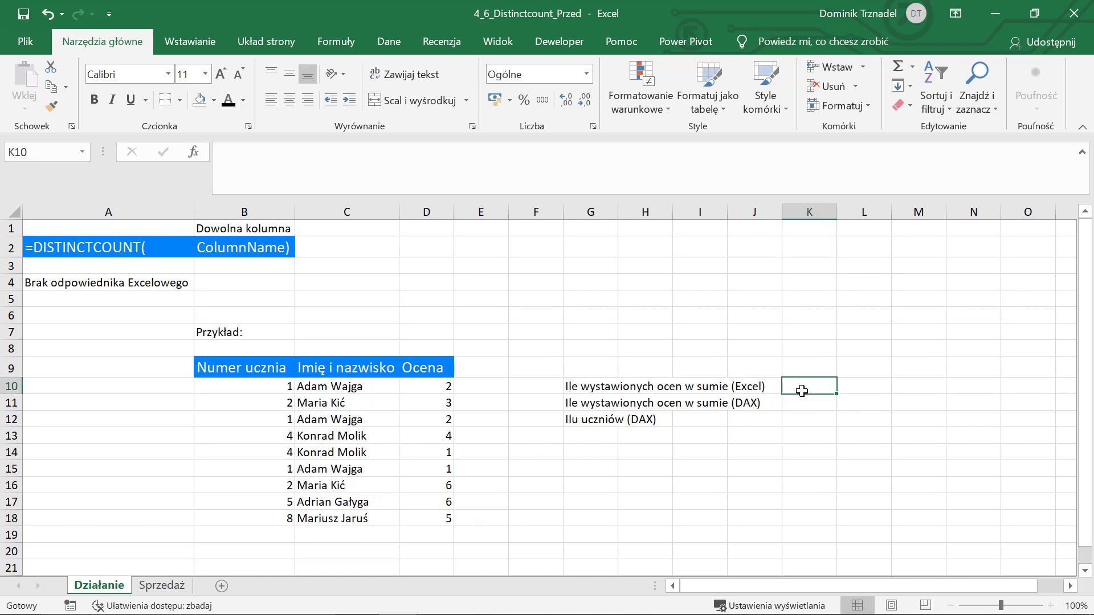
pyautogui.write('=ile')
pyautogui.press('Down')
pyautogui.press('Tab')
pyautogui.press('Left')
pyautogui.press('Left')
pyautogui.press('Left')
pyautogui.press('Left')
pyautogui.hotkey('ctrl', 'shift', 'Down')
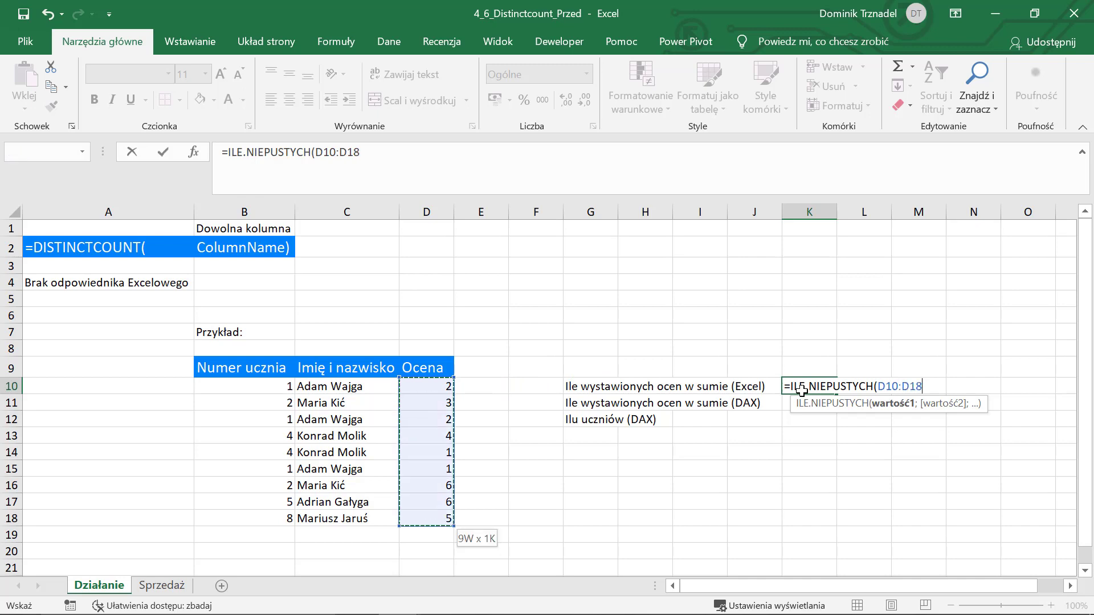
pyautogui.press('Return')
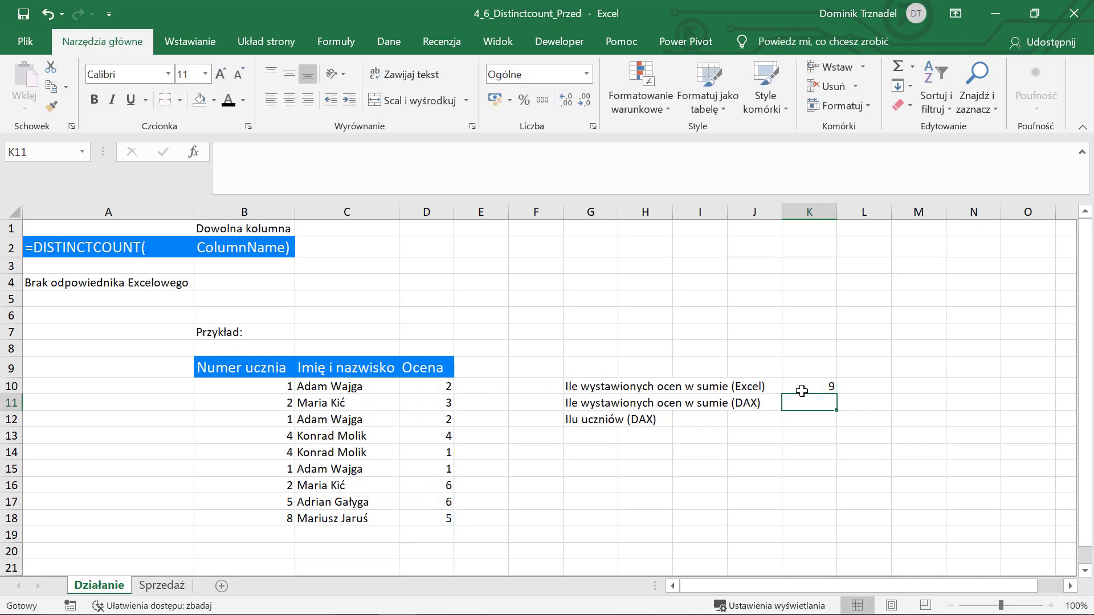
# - Write the text notes '=COUNT([Ocena]) in K11 and '=DISTINCTCOUNT([Ocena]) in K12
pyautogui.write("'=COUNT(")
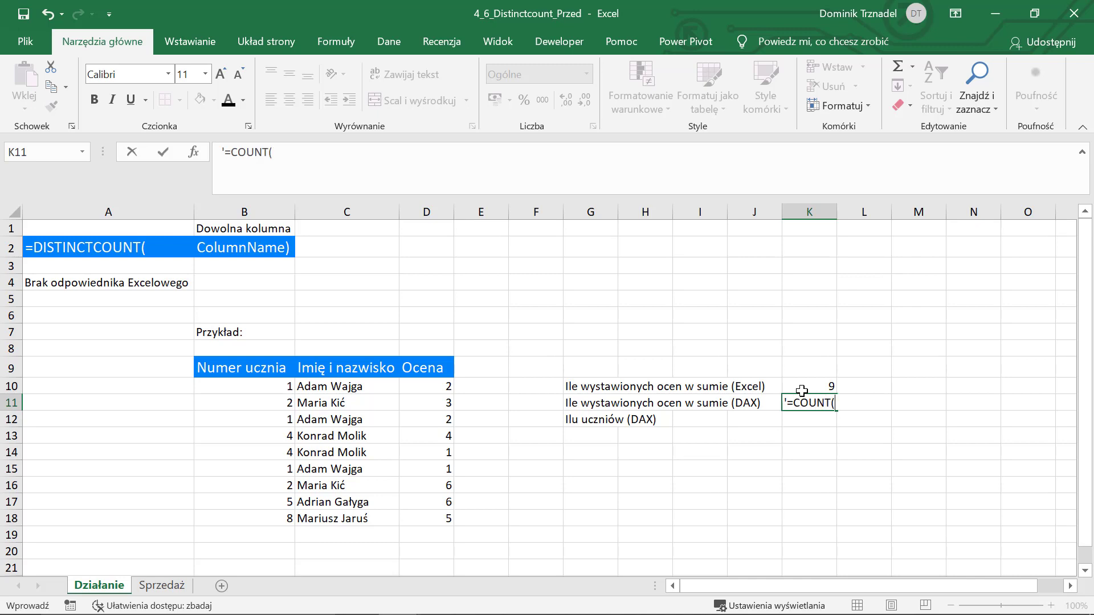
pyautogui.write('[')
pyautogui.write('Ocena])')
pyautogui.press('Return')
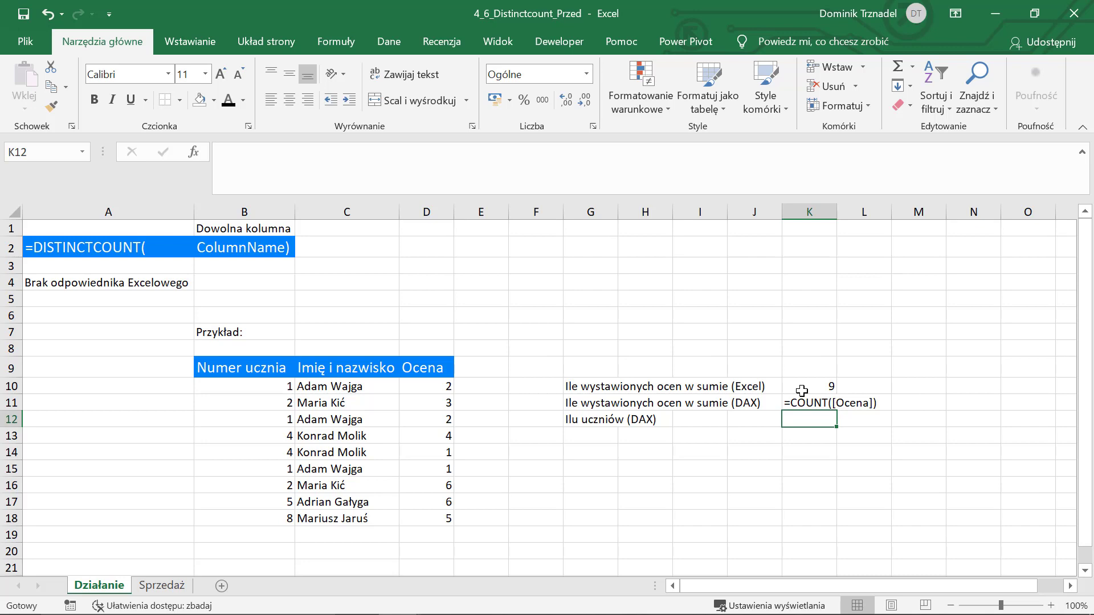
pyautogui.write("']")
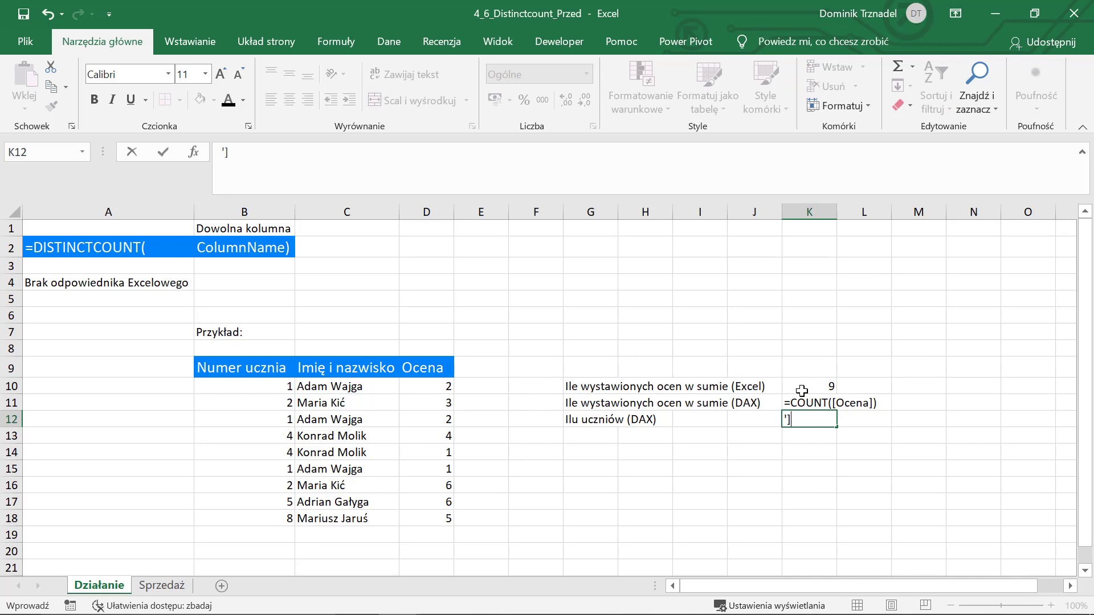
pyautogui.write('DI')
pyautogui.press('BackSpace')
pyautogui.press('BackSpace')
pyautogui.press('BackSpace')
pyautogui.write('=DISTINCTCOUNT(')
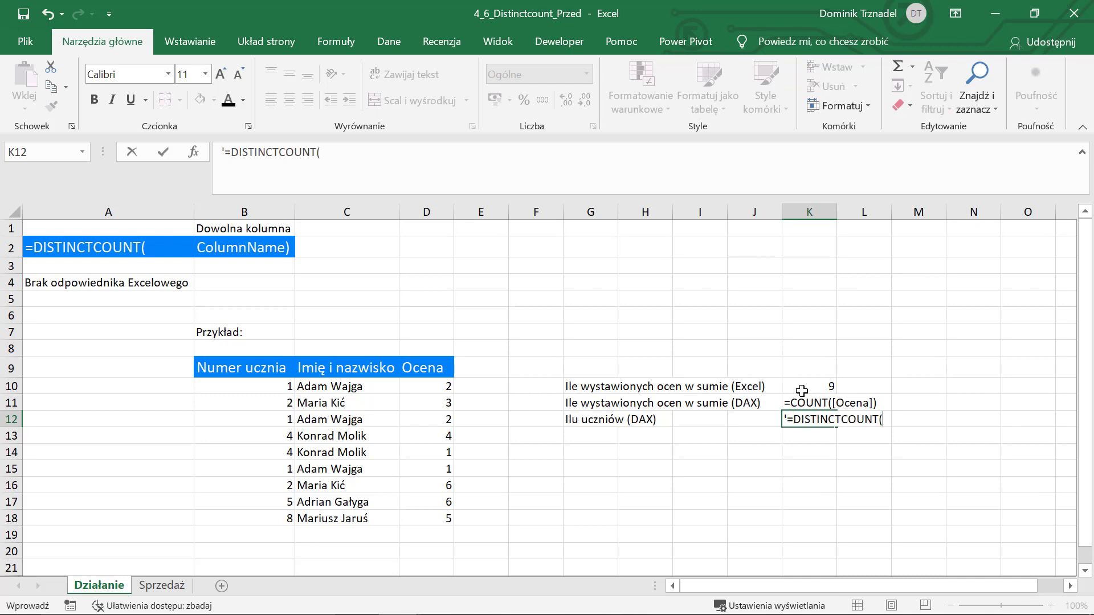
pyautogui.write('[Ocena])')
pyautogui.press('Return')
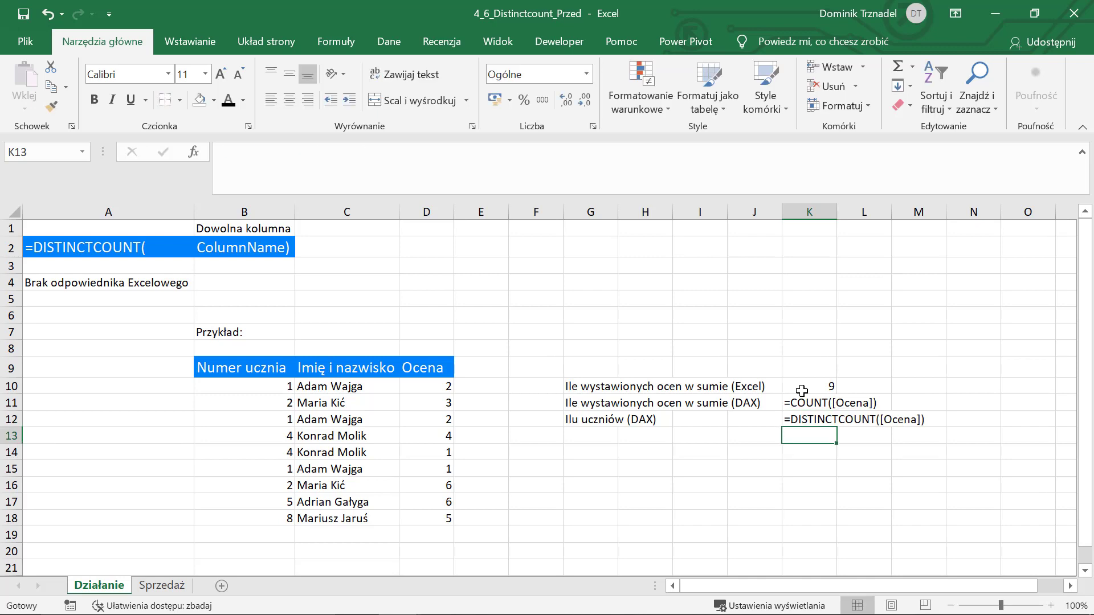
# - From the Sprzedaż sheet, start a PivotTable over Sprzedaż!$A$1:$H$1219 on a new worksheet
pyautogui.click(162, 585)
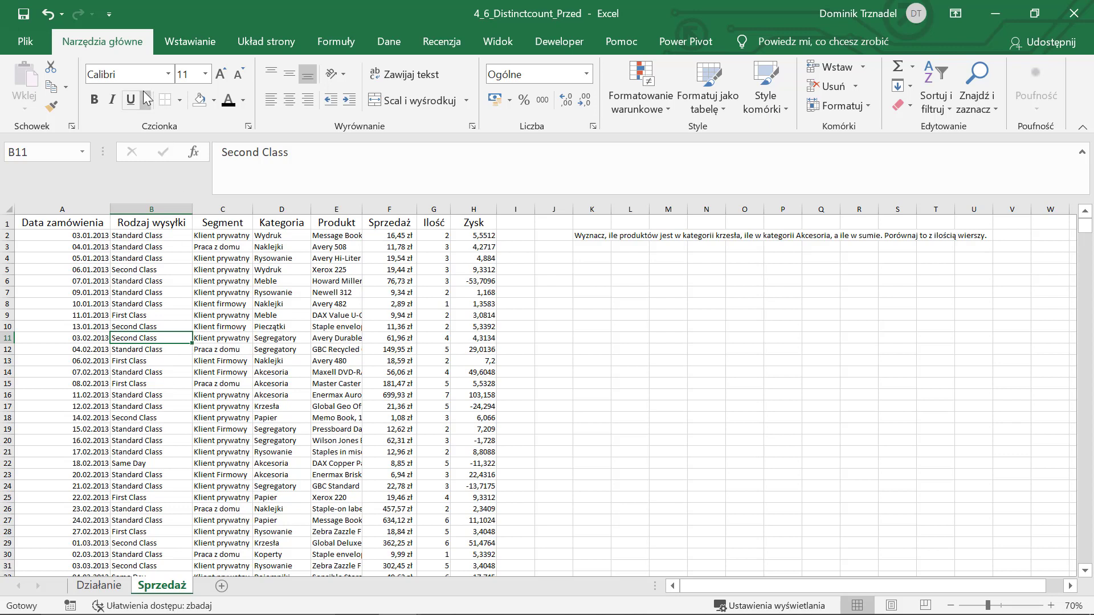
pyautogui.click(180, 42)
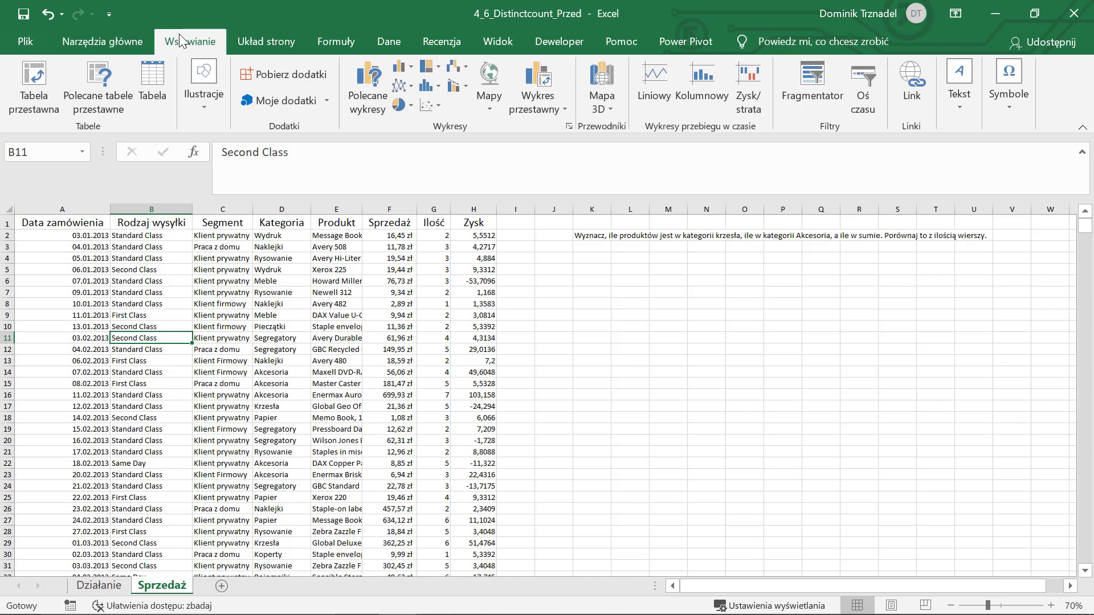
pyautogui.click(34, 85)
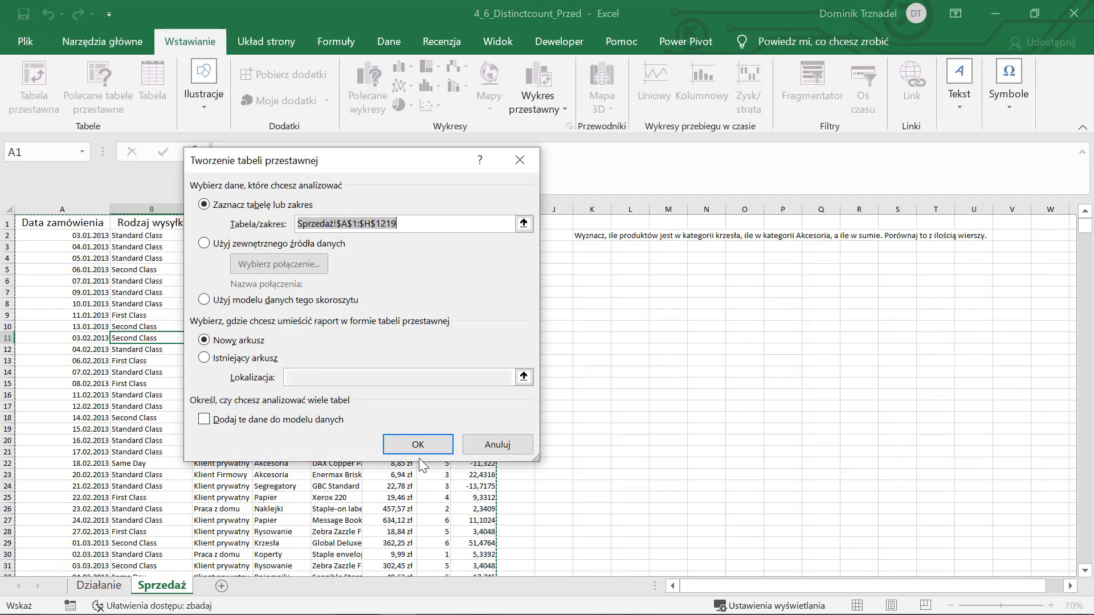
# - Create the pivot on a new sheet showing a single overall count of Kategoria entries, 1218
pyautogui.click(418, 445)
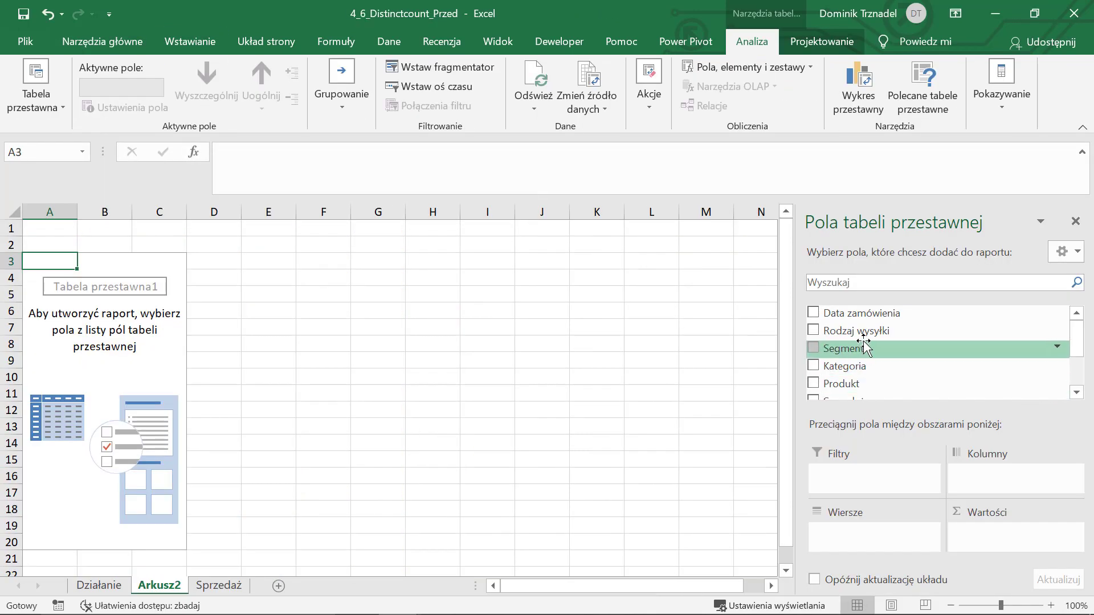
pyautogui.moveTo(849, 366); pyautogui.dragTo(904, 537)
pyautogui.moveTo(877, 354); pyautogui.dragTo(972, 535)
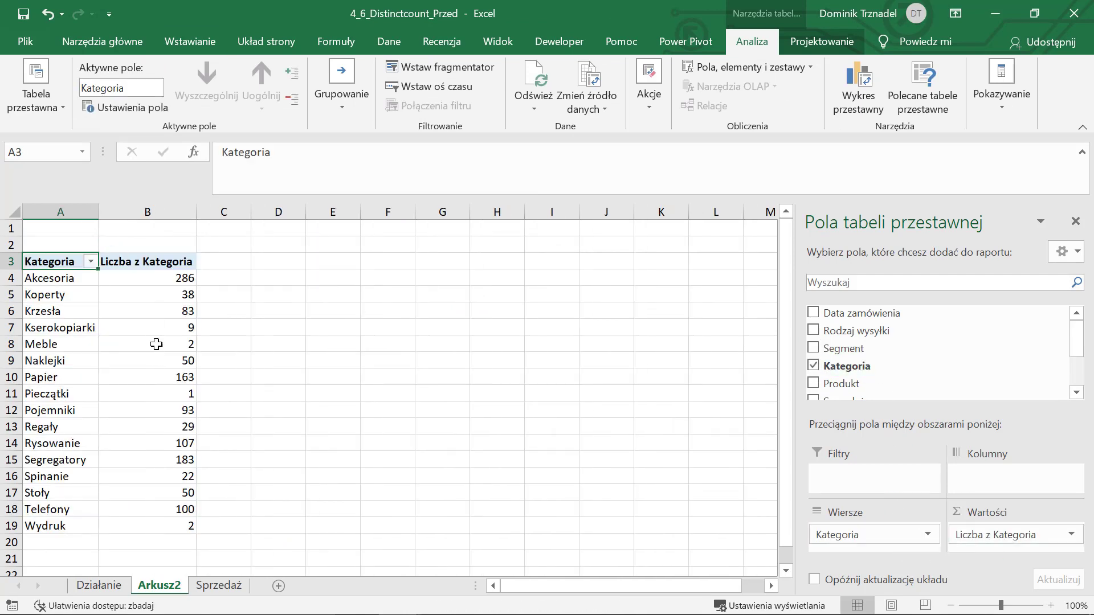
pyautogui.click(148, 358)
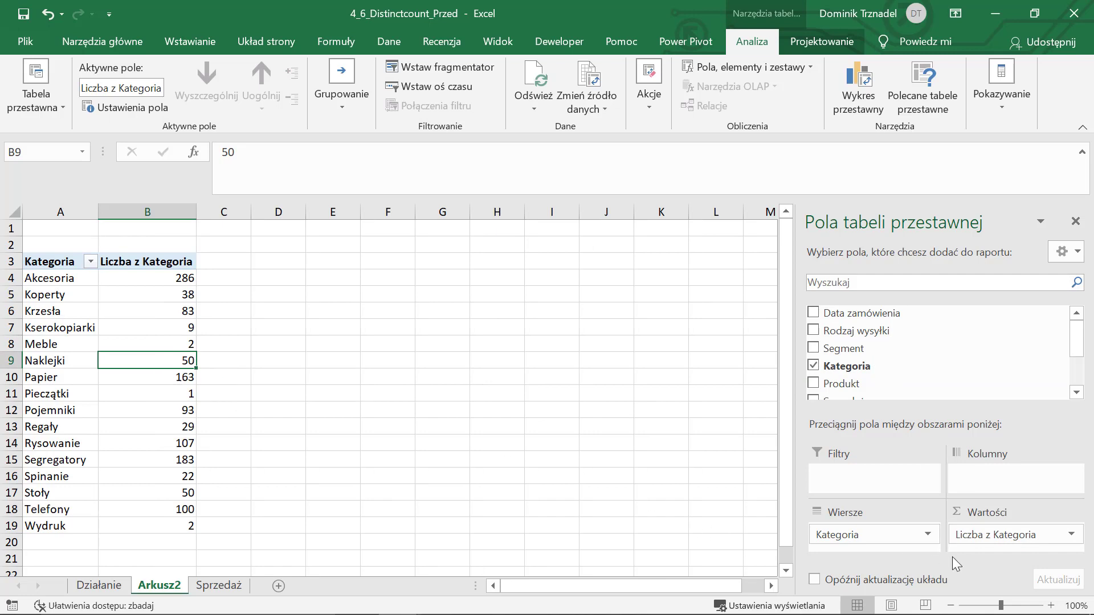
pyautogui.moveTo(994, 534); pyautogui.dragTo(804, 500)
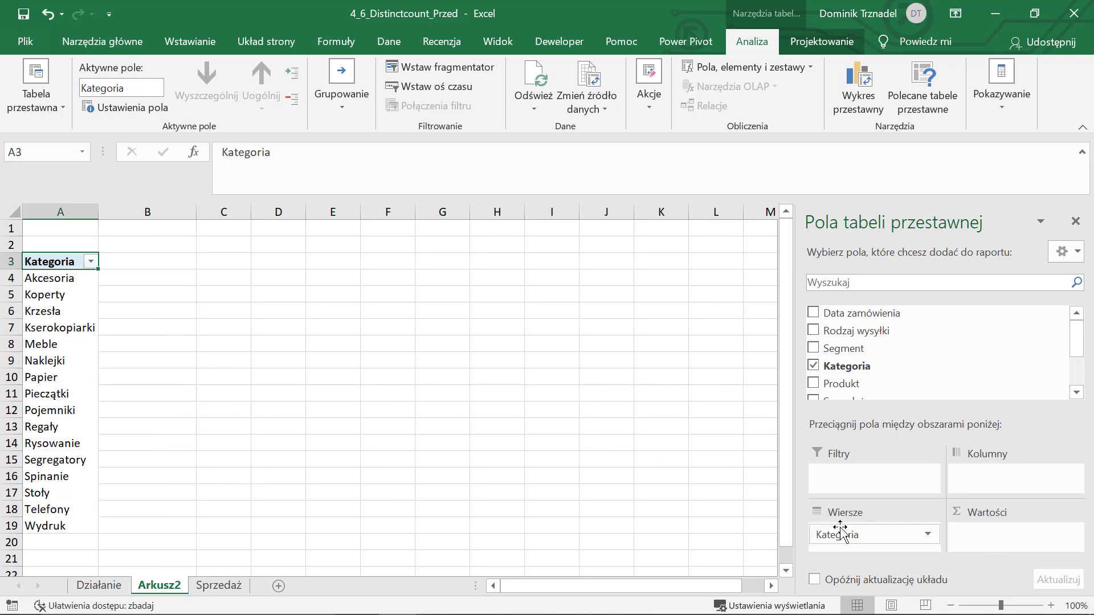
pyautogui.moveTo(841, 533); pyautogui.dragTo(1003, 539)
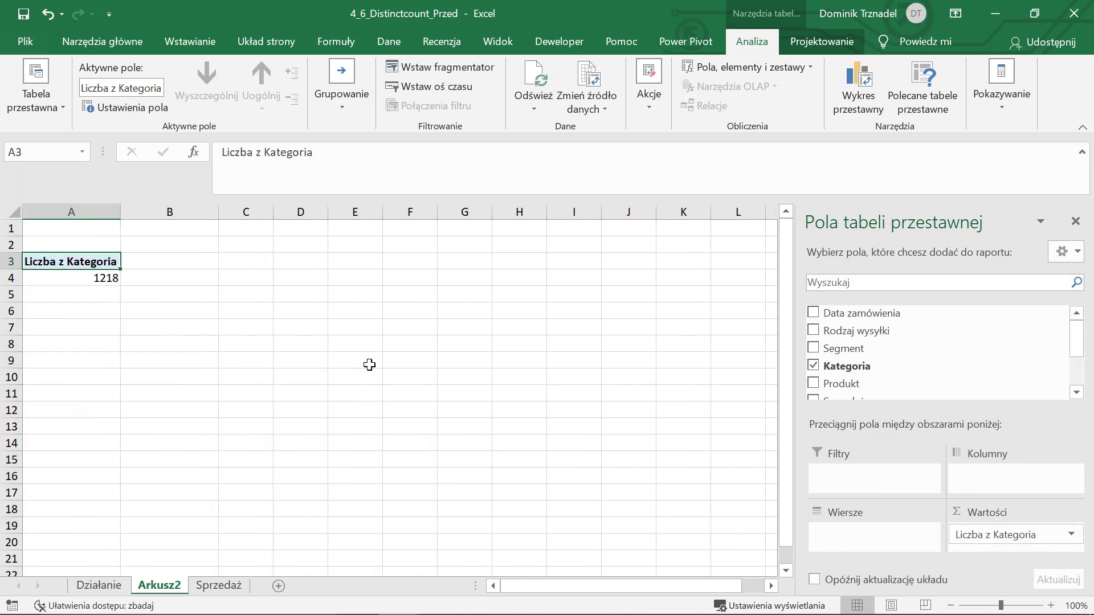
pyautogui.click(1055, 536)
pyautogui.click(1003, 514)
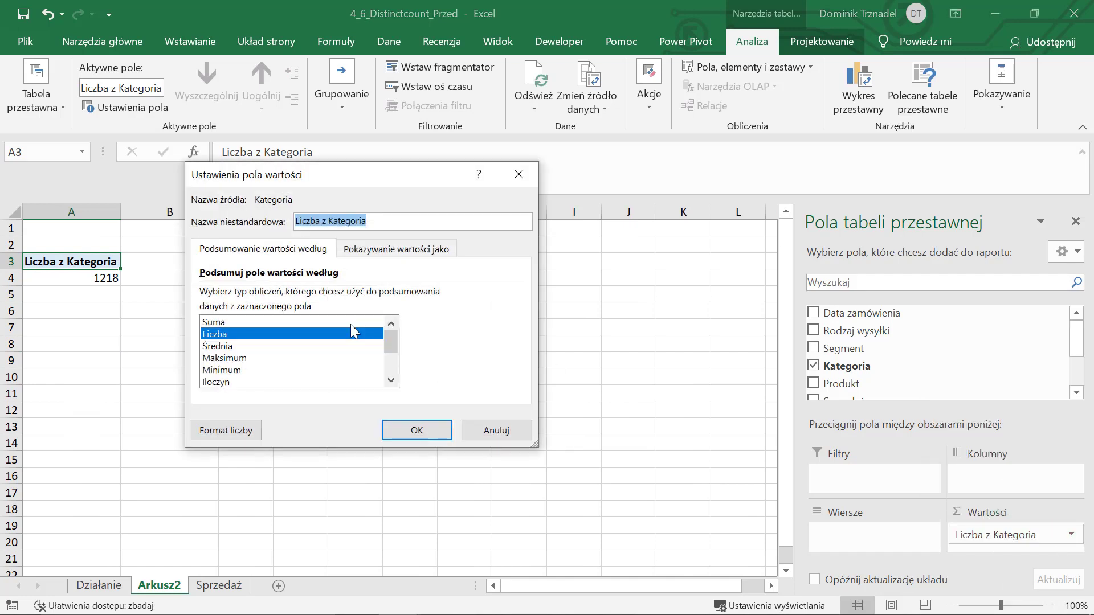
pyautogui.scroll(-2, 350, 323)
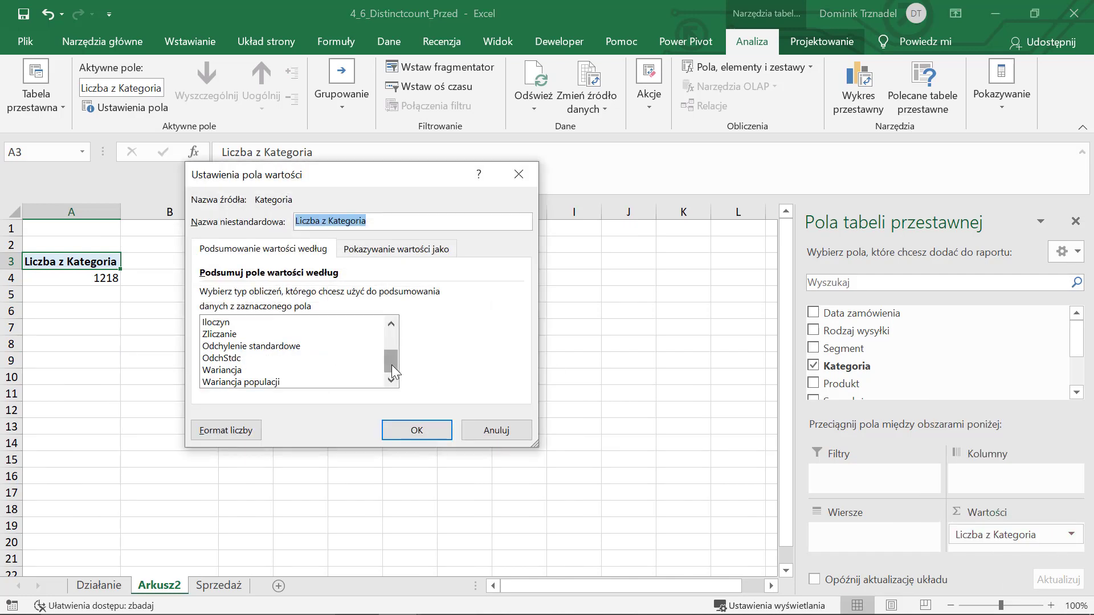
pyautogui.moveTo(393, 365); pyautogui.dragTo(392, 347)
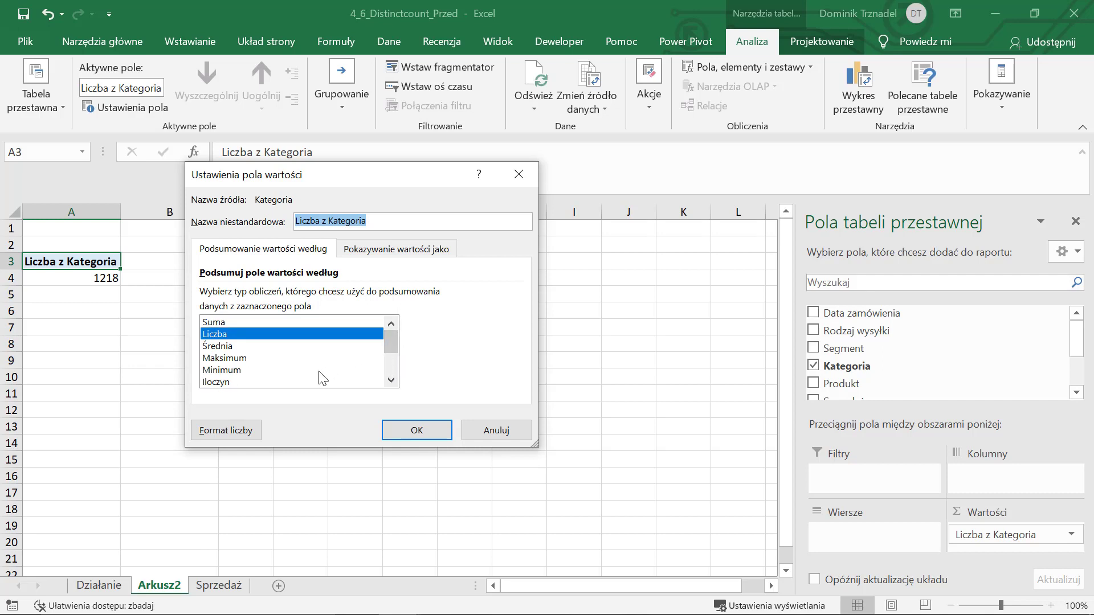
pyautogui.click(495, 436)
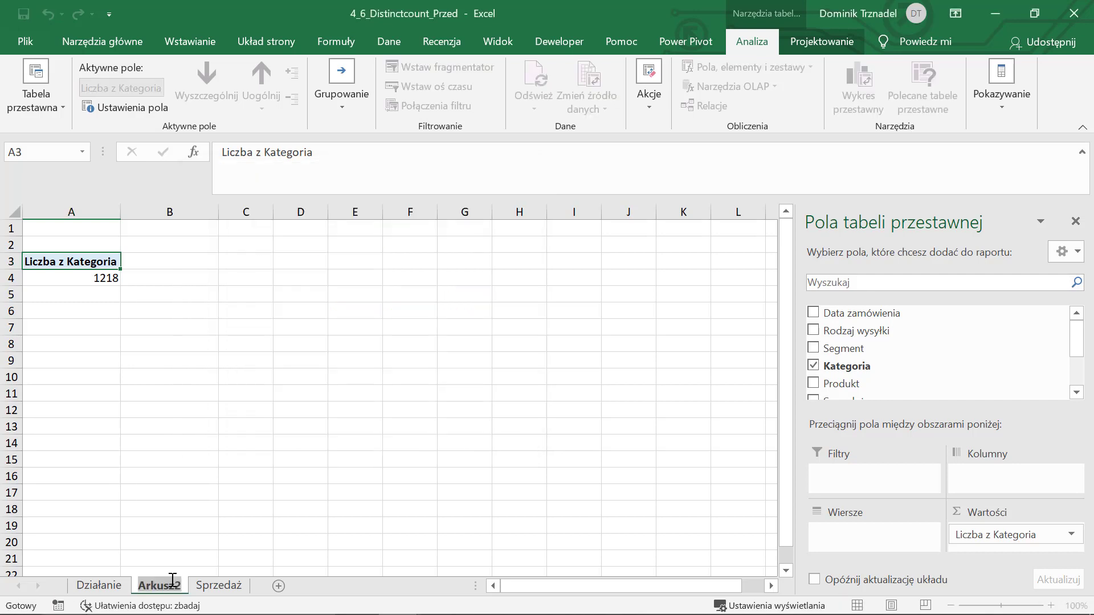
# - Rename the pivot sheet 'Tabela przestawna bez unikat.' and return to the Sprzedaż sheet
pyautogui.write('Tabela przestawna bez unikatowc')
pyautogui.press('BackSpace')
pyautogui.press('BackSpace')
pyautogui.press('BackSpace')
pyautogui.write('.')
pyautogui.press('Return')
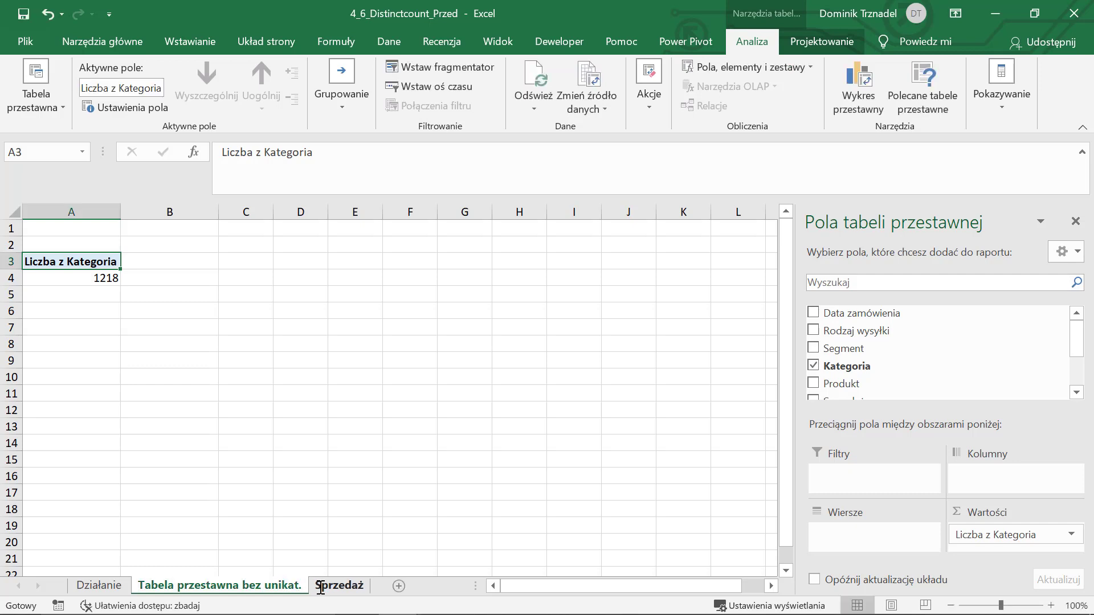
pyautogui.click(330, 587)
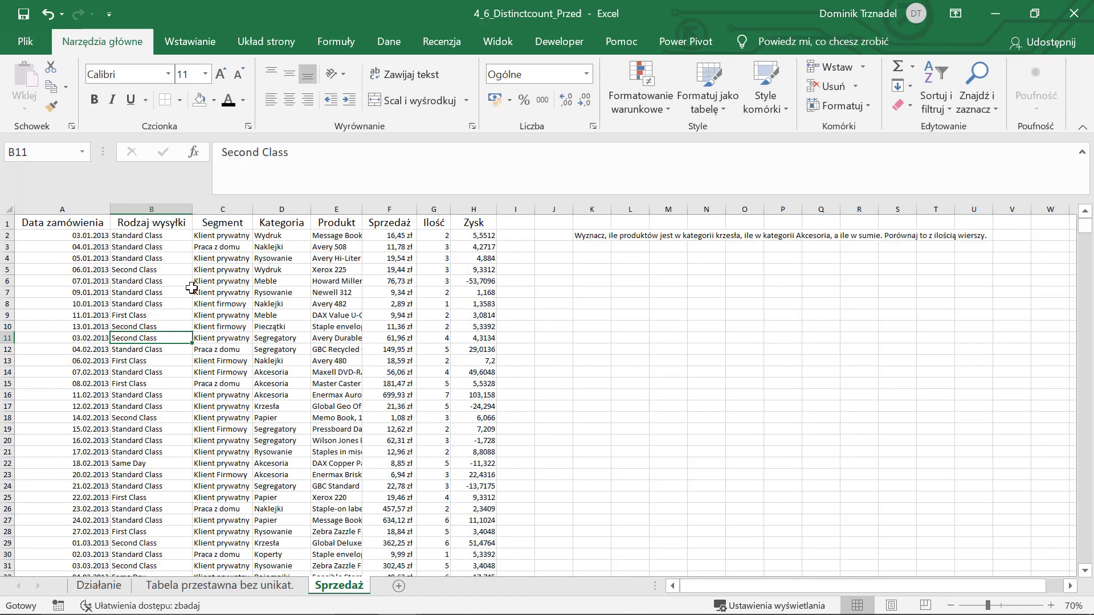
# - Create a new-sheet PivotTable from the sales data with 'Add this data to the Data Model' ticked
pyautogui.click(210, 42)
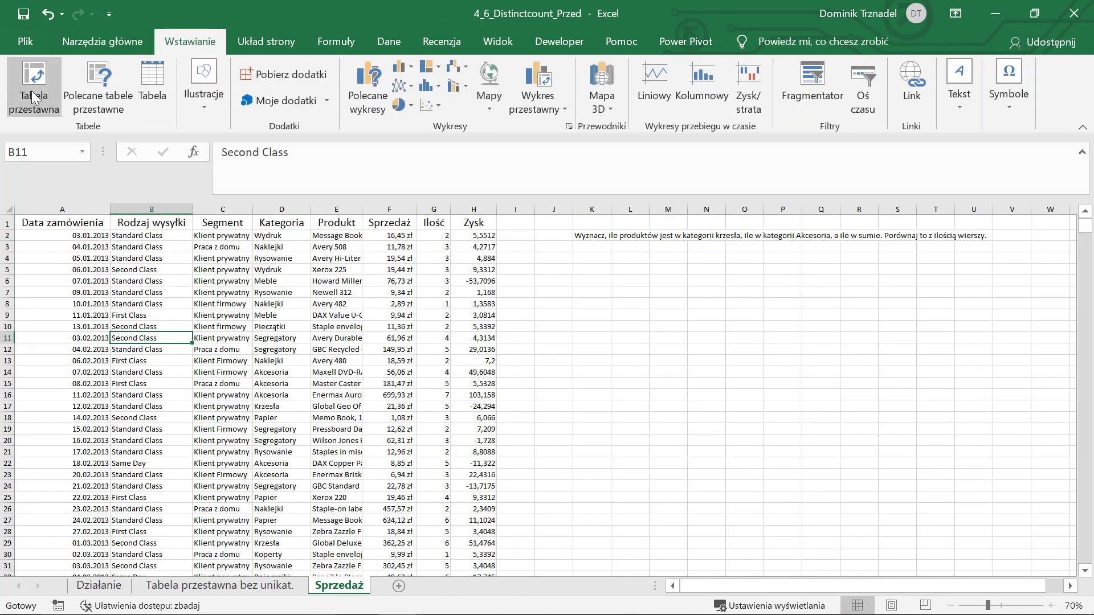
pyautogui.click(34, 85)
pyautogui.click(262, 420)
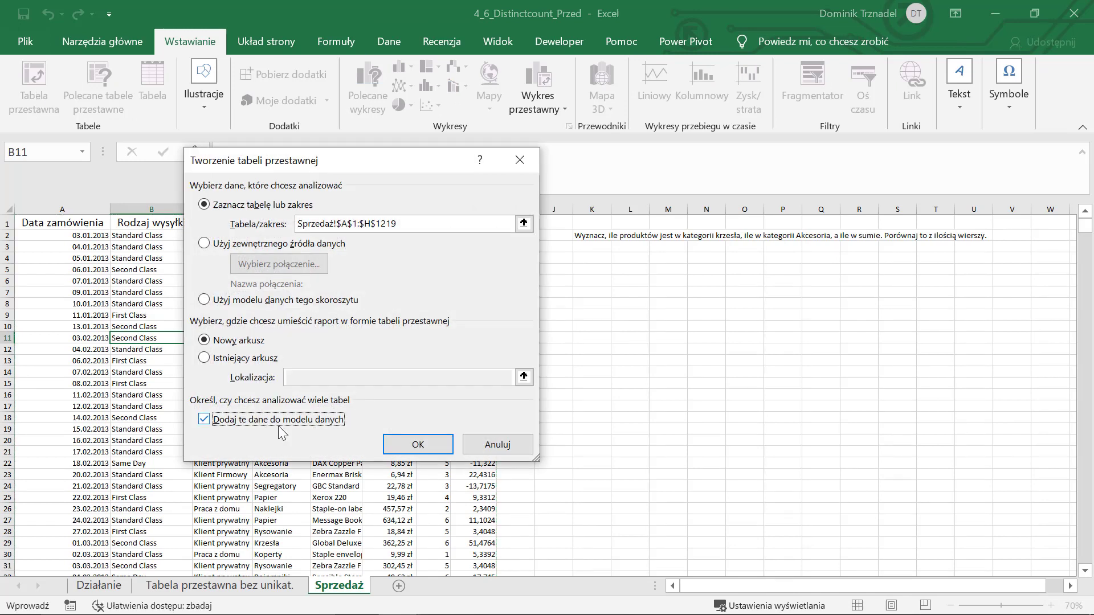
pyautogui.click(418, 445)
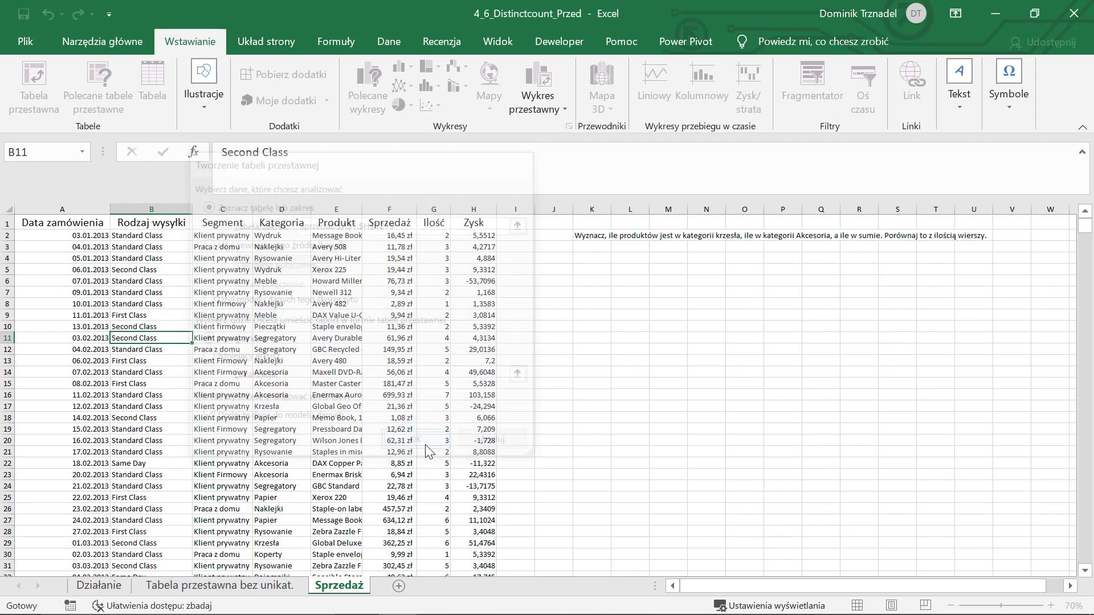
# - Add Kategoria to Values as a Distinct Count, showing 16 categories
pyautogui.moveTo(874, 368); pyautogui.dragTo(1026, 538)
pyautogui.click(1066, 536)
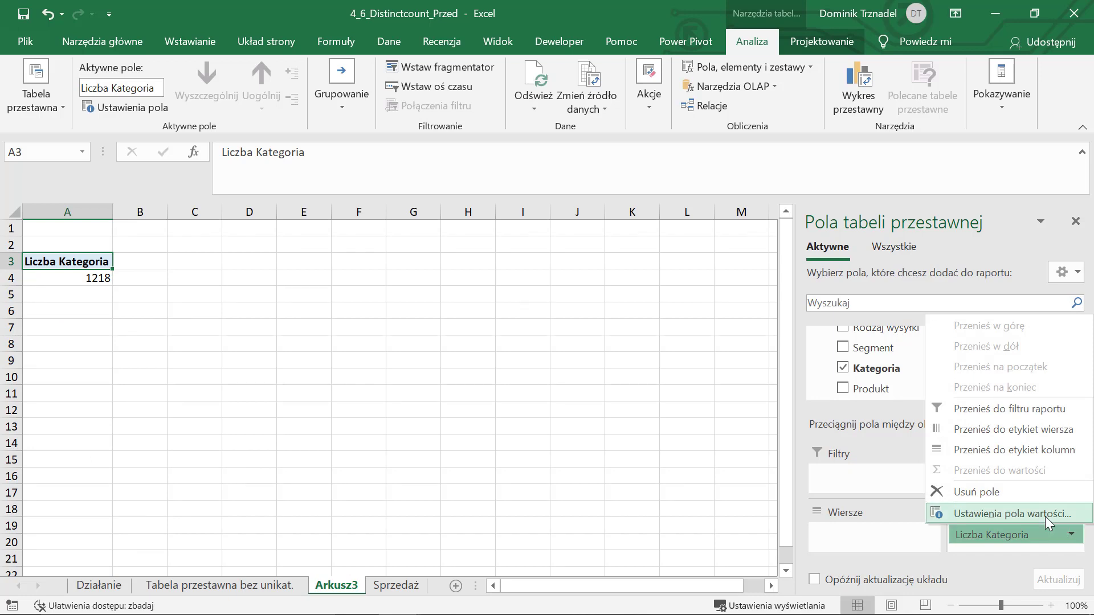
pyautogui.click(1047, 516)
pyautogui.scroll(-1, 308, 360)
pyautogui.scroll(-1, 310, 365)
pyautogui.click(315, 381)
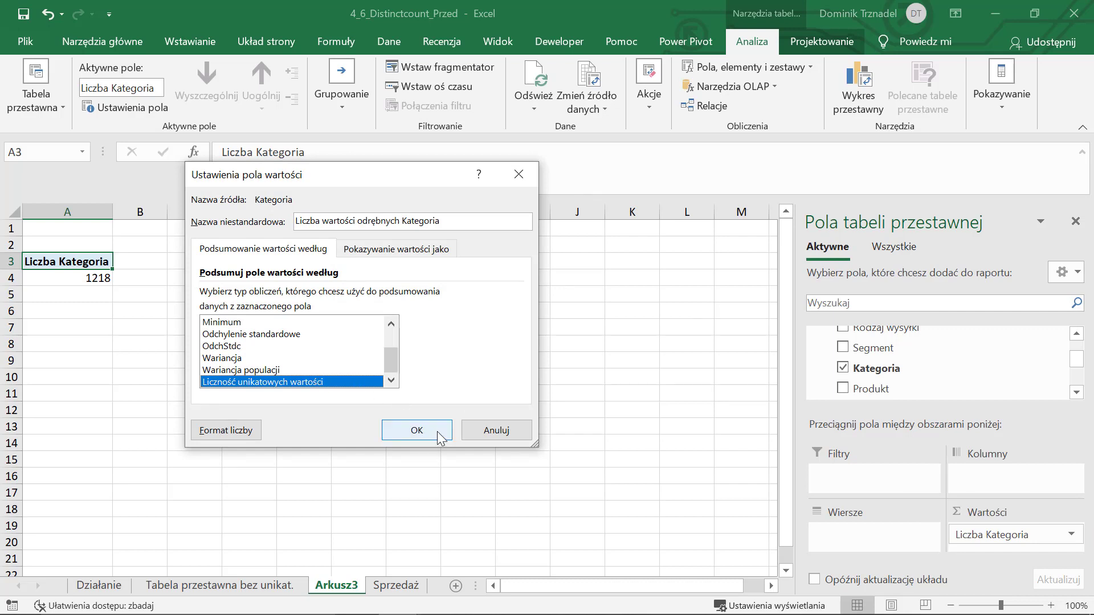
pyautogui.click(419, 428)
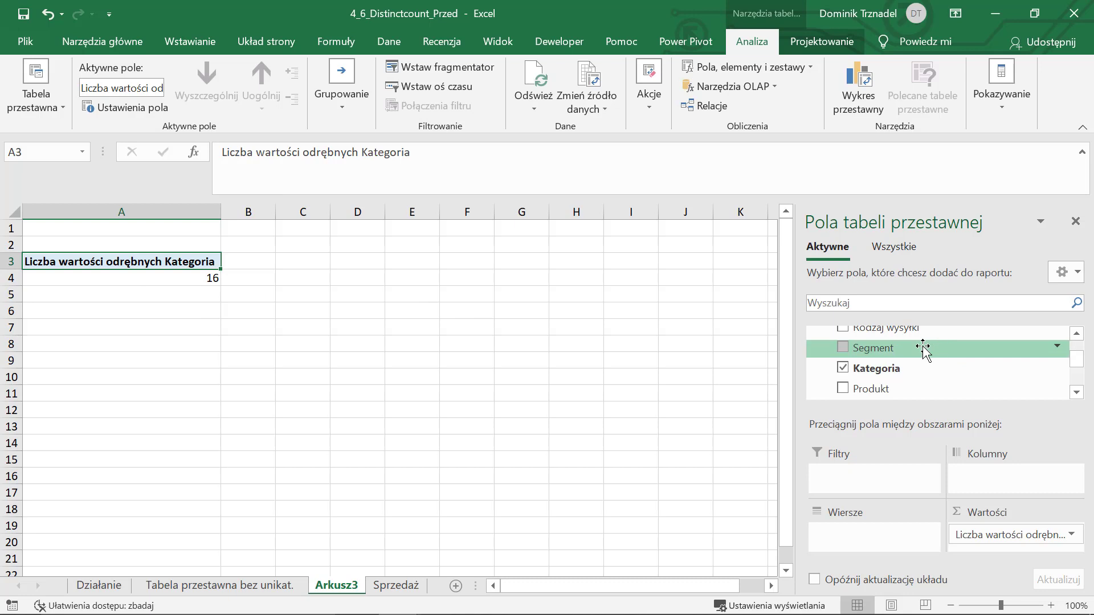
# - Add Segment to Values as a Distinct Count, showing 4 segments
pyautogui.moveTo(923, 348); pyautogui.dragTo(1017, 544)
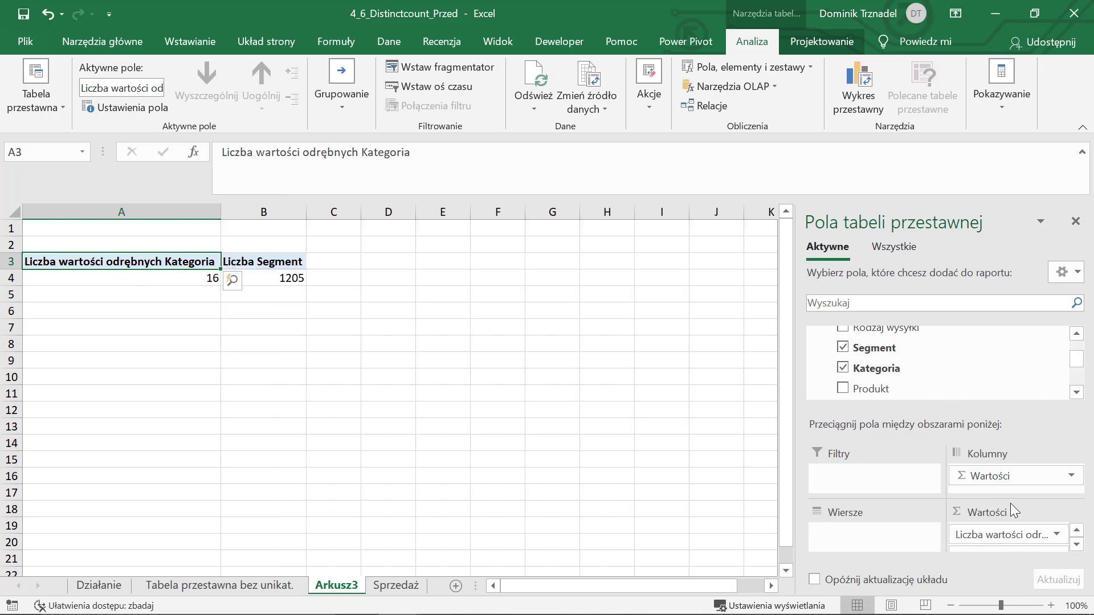
pyautogui.scroll(-1, 1045, 541)
pyautogui.click(1043, 541)
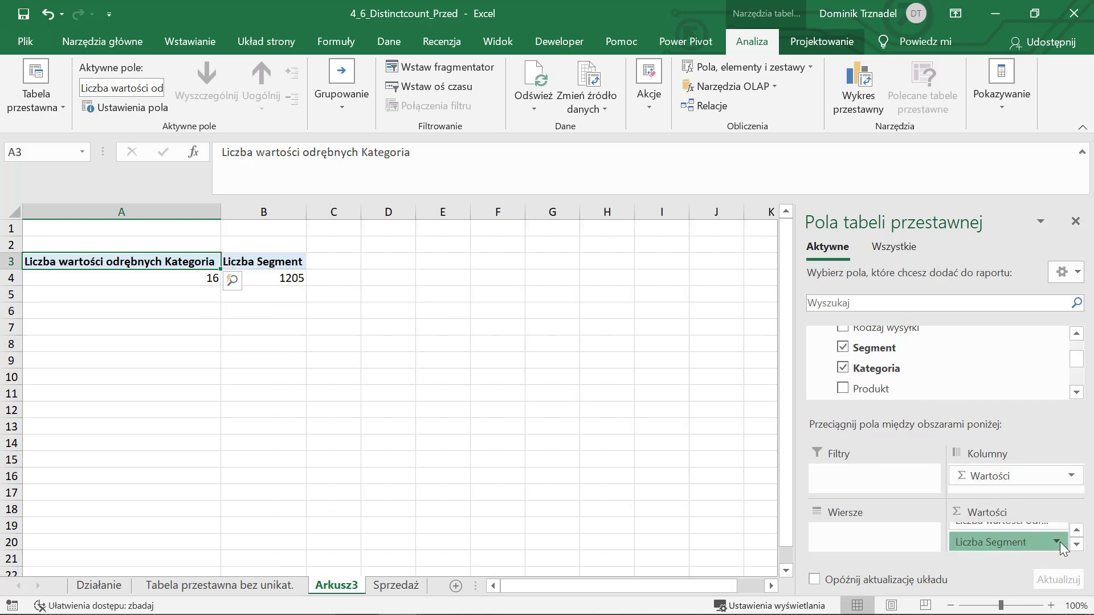
pyautogui.click(1040, 520)
pyautogui.scroll(-2, 404, 340)
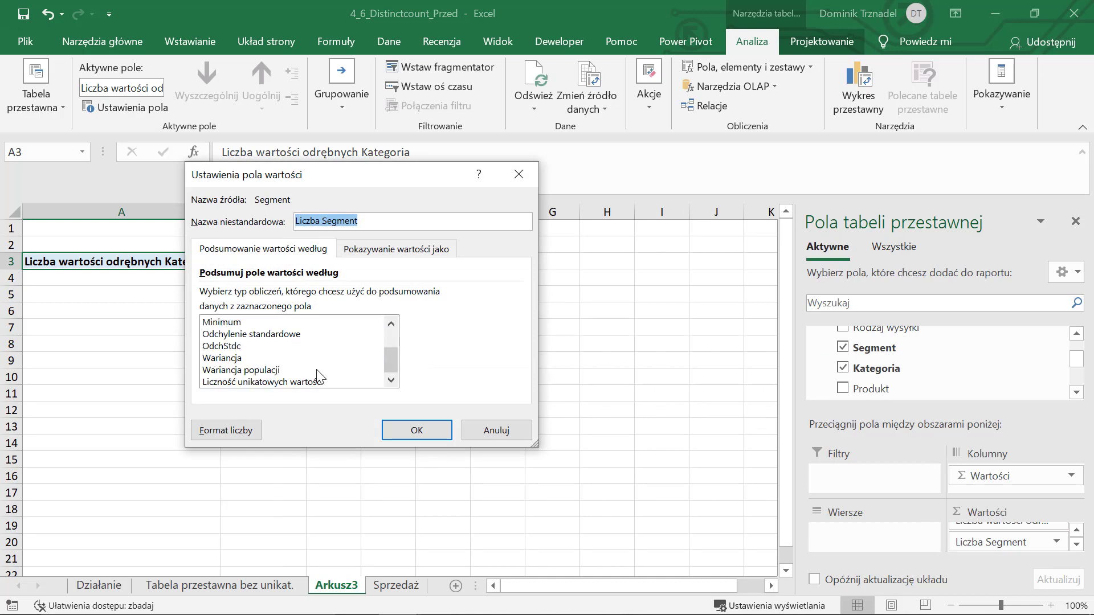
pyautogui.click(327, 381)
pyautogui.click(419, 431)
# - Add Produkt to Values as a Distinct Count, showing 863 products
pyautogui.scroll(-1, 870, 365)
pyautogui.scroll(-1, 870, 365)
pyautogui.scroll(2, 889, 367)
pyautogui.moveTo(897, 357)
pyautogui.mouseDown()
pyautogui.moveTo(1014, 558)
pyautogui.moveTo(1008, 547)
pyautogui.mouseUp()
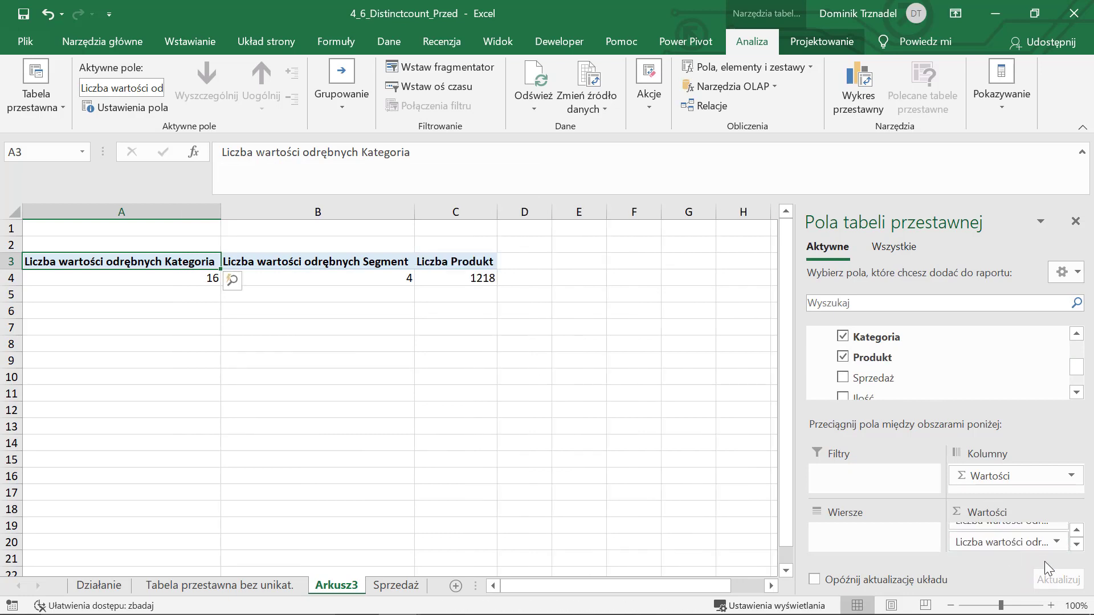
pyautogui.click(1056, 542)
pyautogui.click(1002, 520)
pyautogui.scroll(-2, 294, 389)
pyautogui.click(308, 383)
pyautogui.click(416, 430)
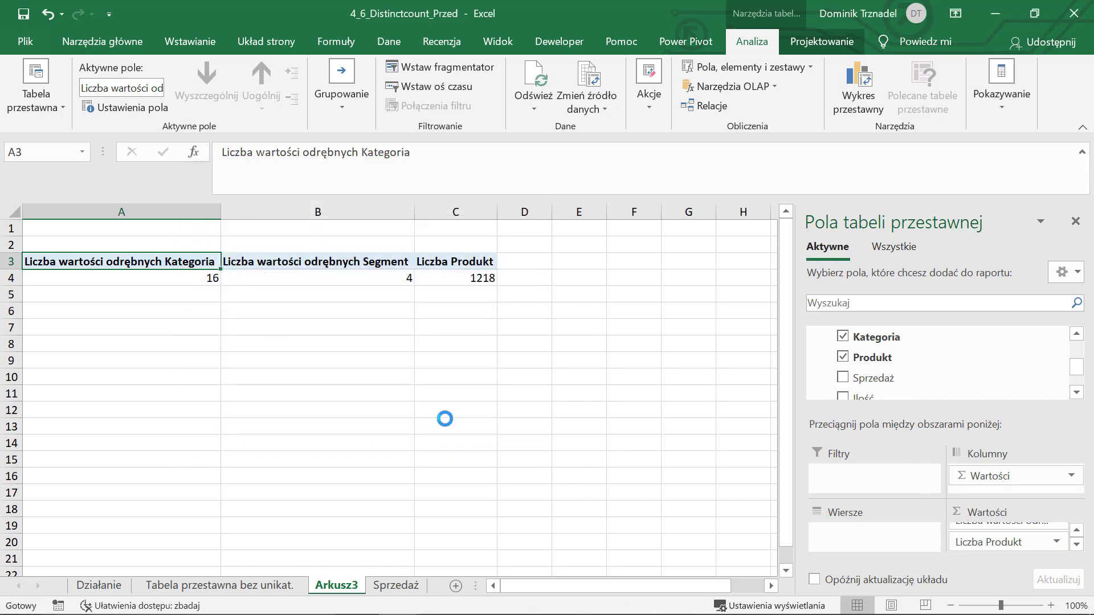
pyautogui.click(486, 272)
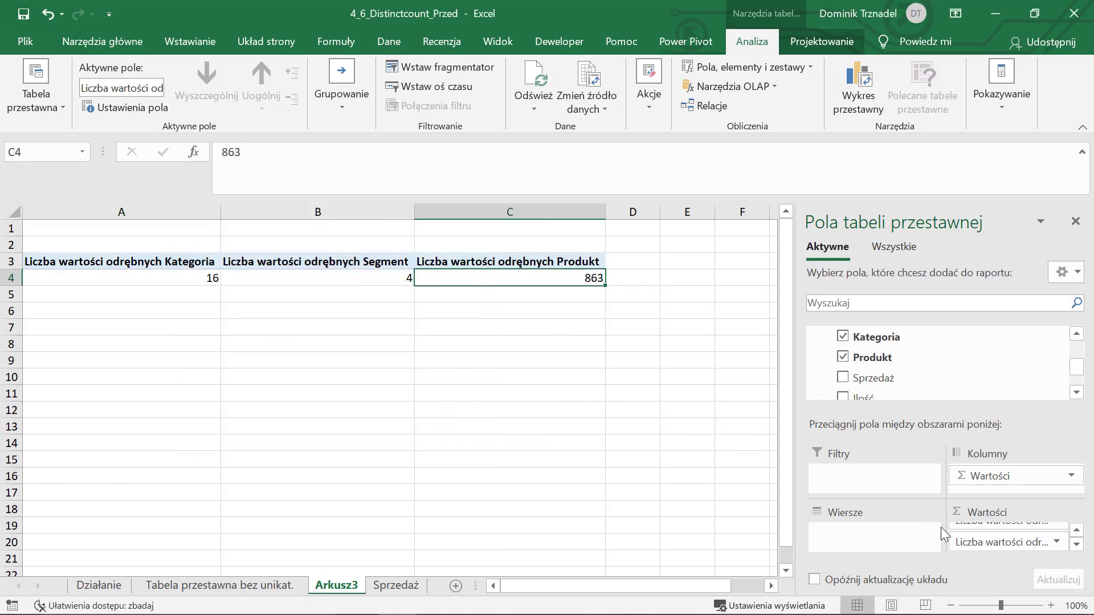
pyautogui.scroll(1, 991, 541)
pyautogui.scroll(-1, 899, 364)
pyautogui.scroll(2, 894, 359)
# - Filter the pivot by Segment to Klient firmowy and check the counts 14, 1 and 320
pyautogui.moveTo(895, 357)
pyautogui.mouseDown()
pyautogui.moveTo(899, 412)
pyautogui.moveTo(875, 473)
pyautogui.mouseUp()
pyautogui.click(407, 229)
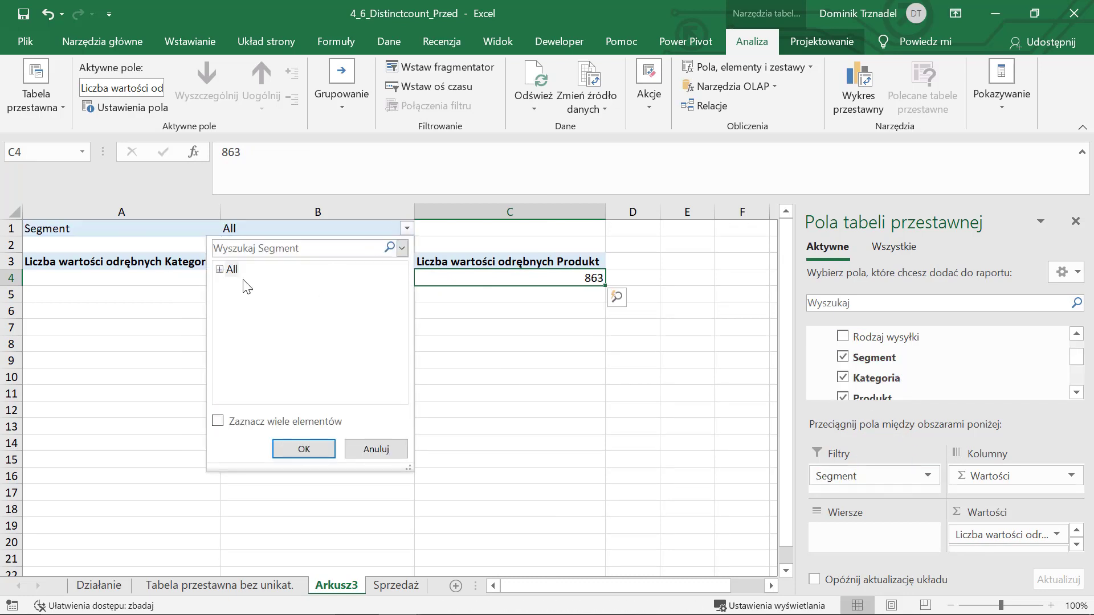
pyautogui.click(269, 301)
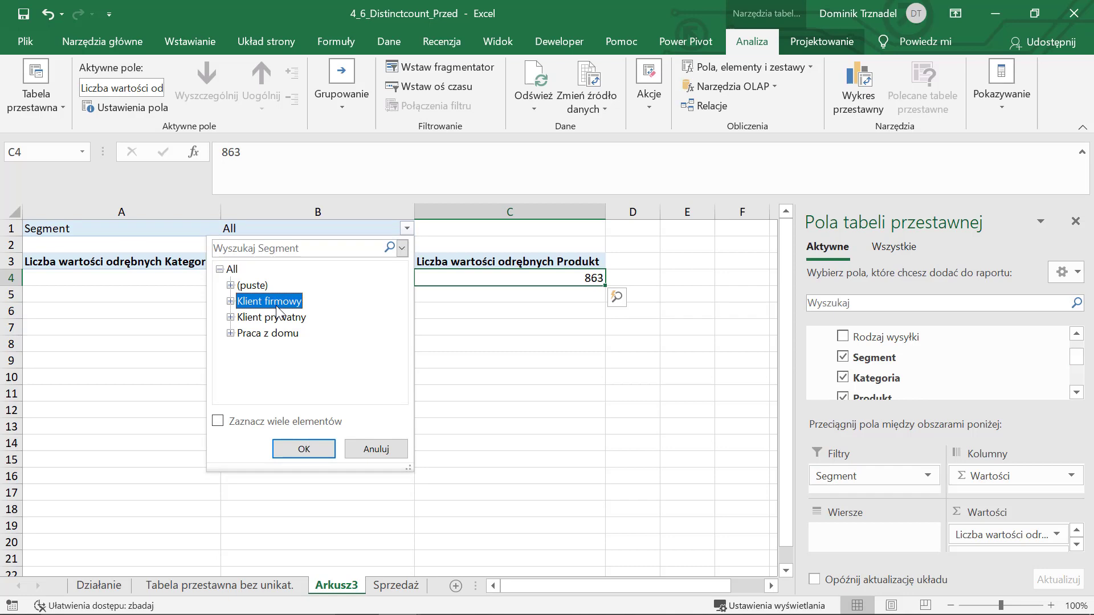
pyautogui.click(304, 447)
pyautogui.click(212, 279)
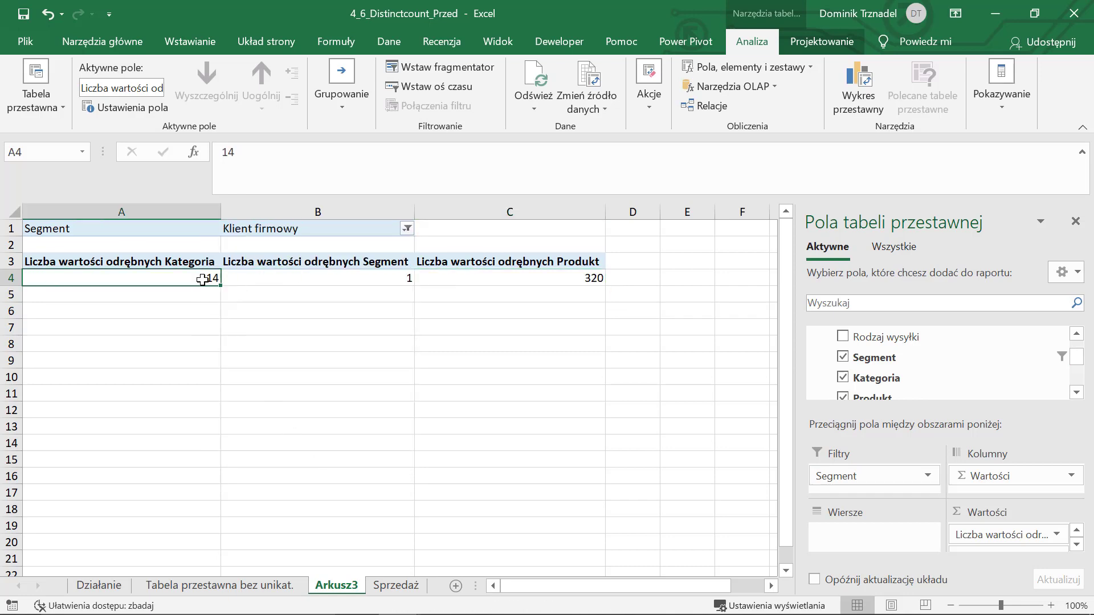
pyautogui.click(288, 285)
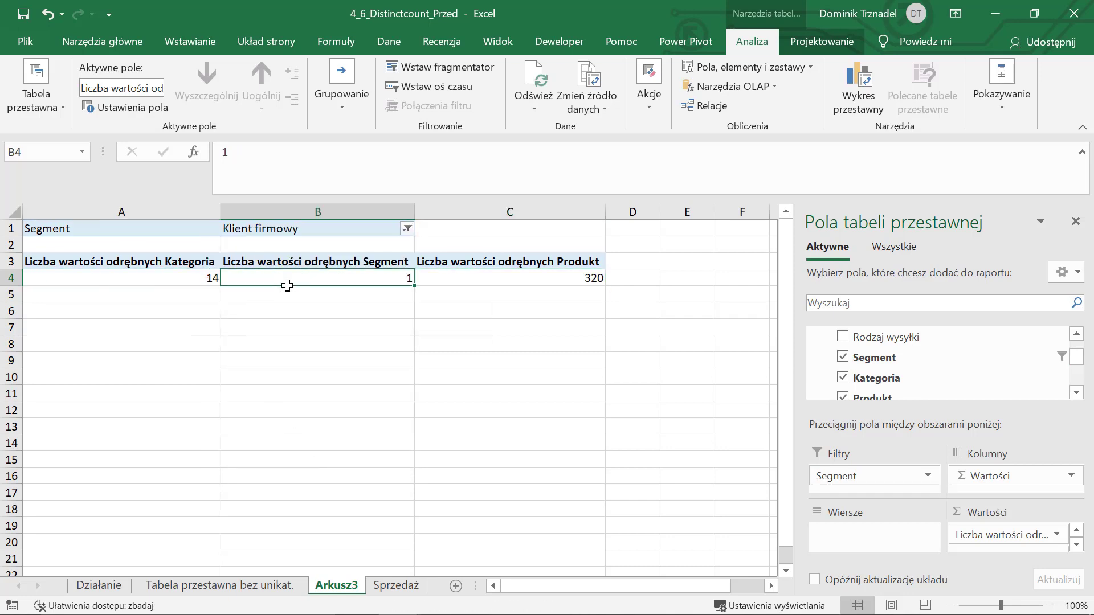
pyautogui.click(522, 281)
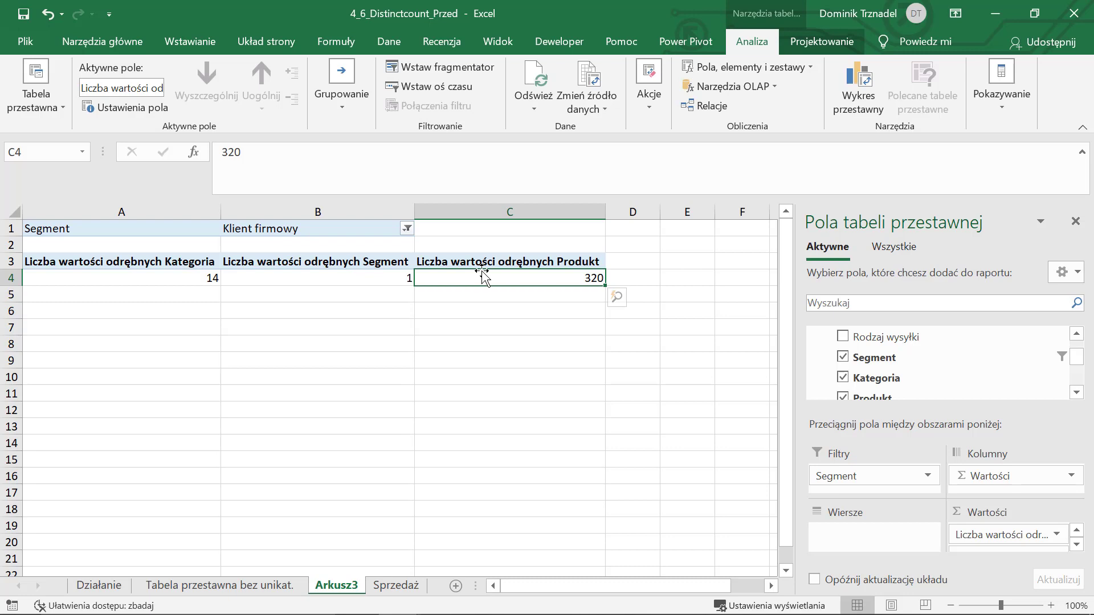
# - Rename the pivot sheet to 'Tavela przestawna unikatowe'
pyautogui.doubleClick(337, 585)
pyautogui.write('Tavela przestawna unikatowe')
pyautogui.press('Return')
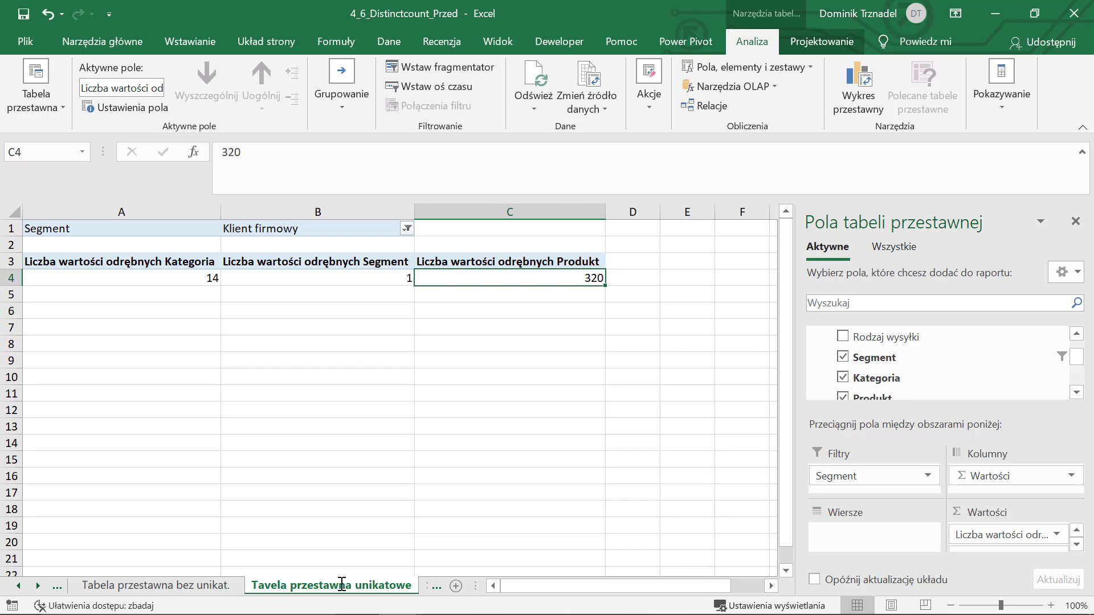
# - Convert the Sprzedaż data to a table with headers, name it Spr, and add it to Power Pivot
pyautogui.click(432, 585)
pyautogui.click(184, 372)
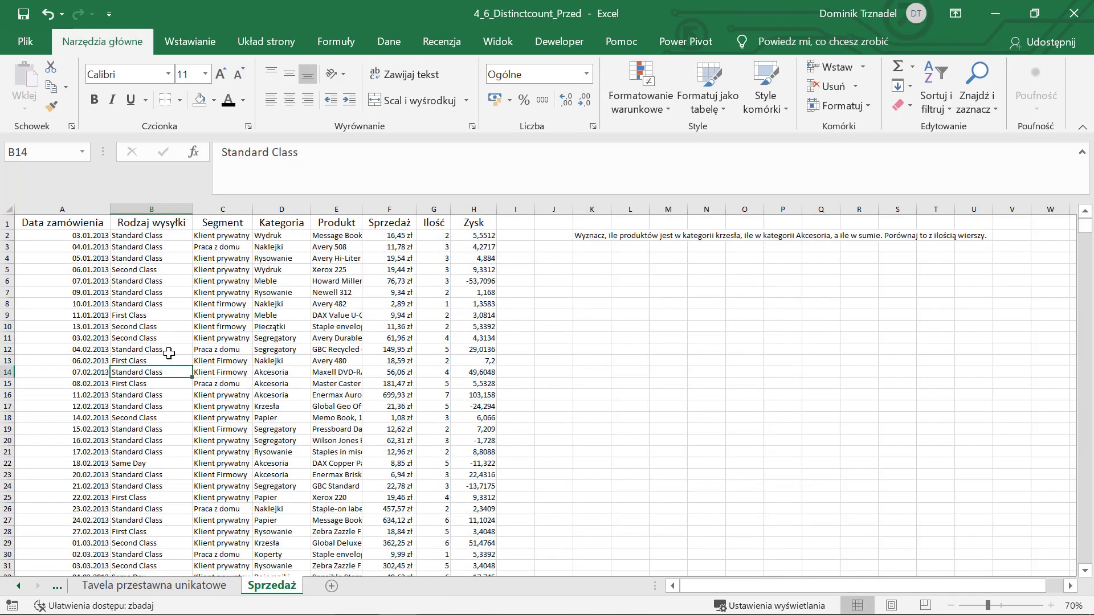
pyautogui.hotkey('ctrl', 't')
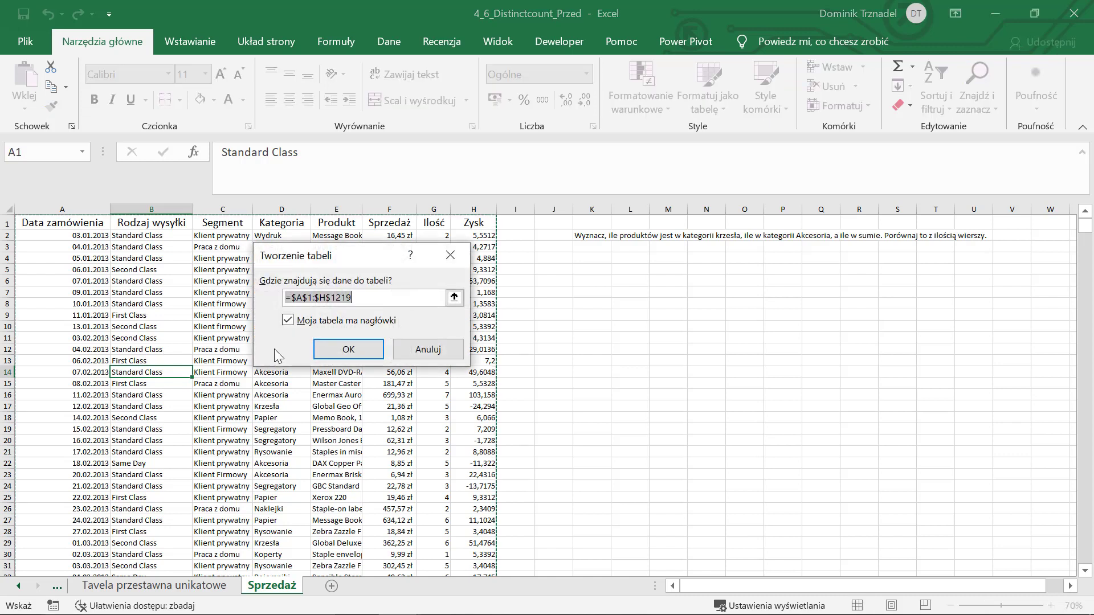
pyautogui.click(348, 352)
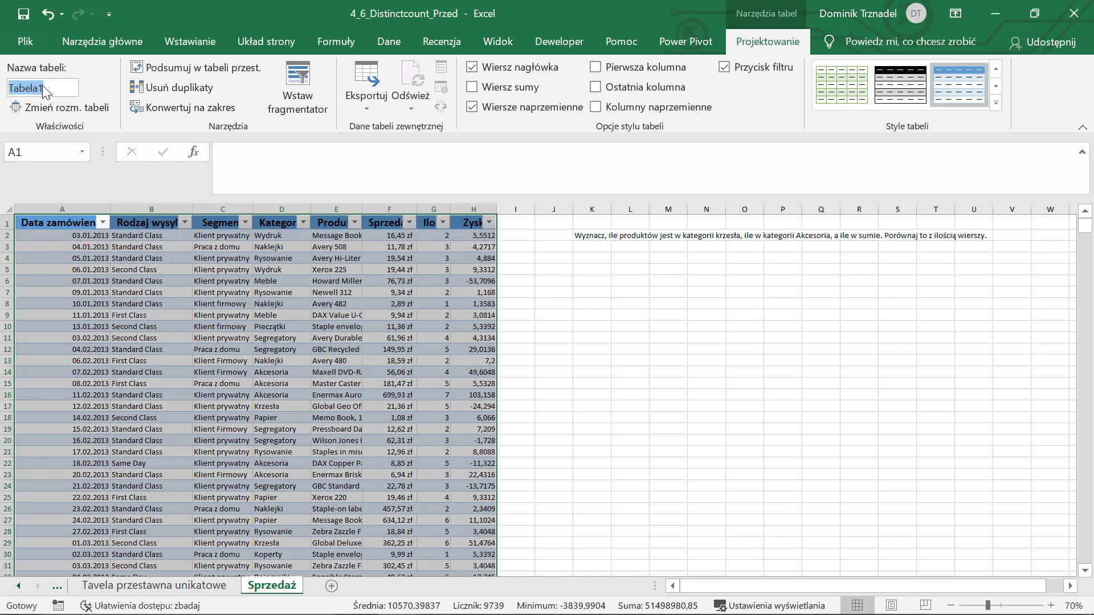
pyautogui.write('Spr')
pyautogui.click(686, 41)
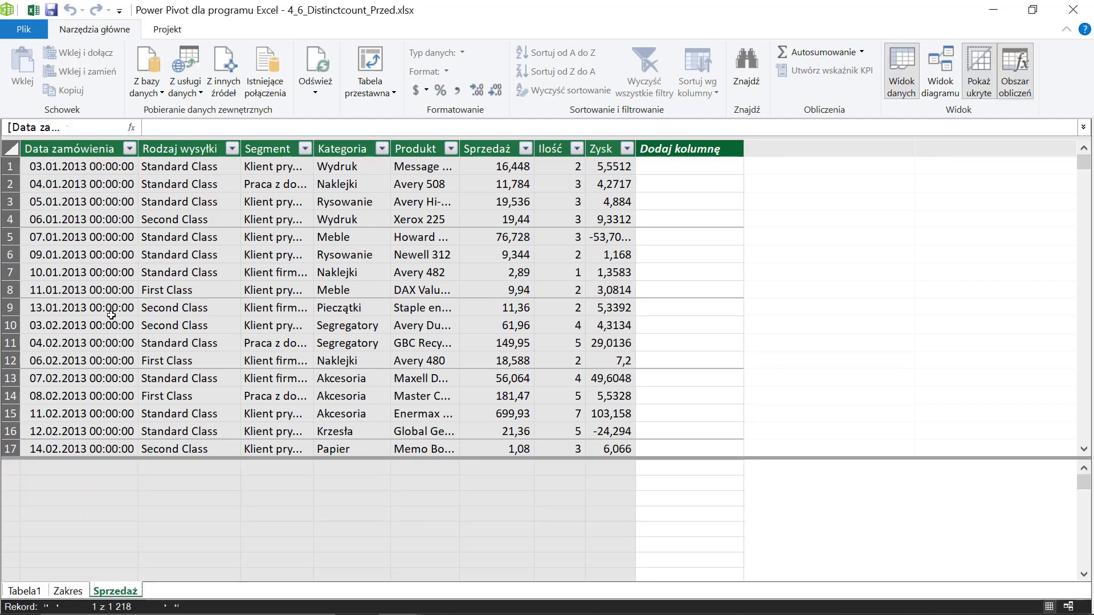
# - Add a measure =DISTINCTCOUNT([Produkt]) in the calculation area, showing 863
pyautogui.scroll(-2, 111, 316)
pyautogui.scroll(-2, 111, 316)
pyautogui.scroll(-5, 111, 317)
pyautogui.scroll(5, 112, 317)
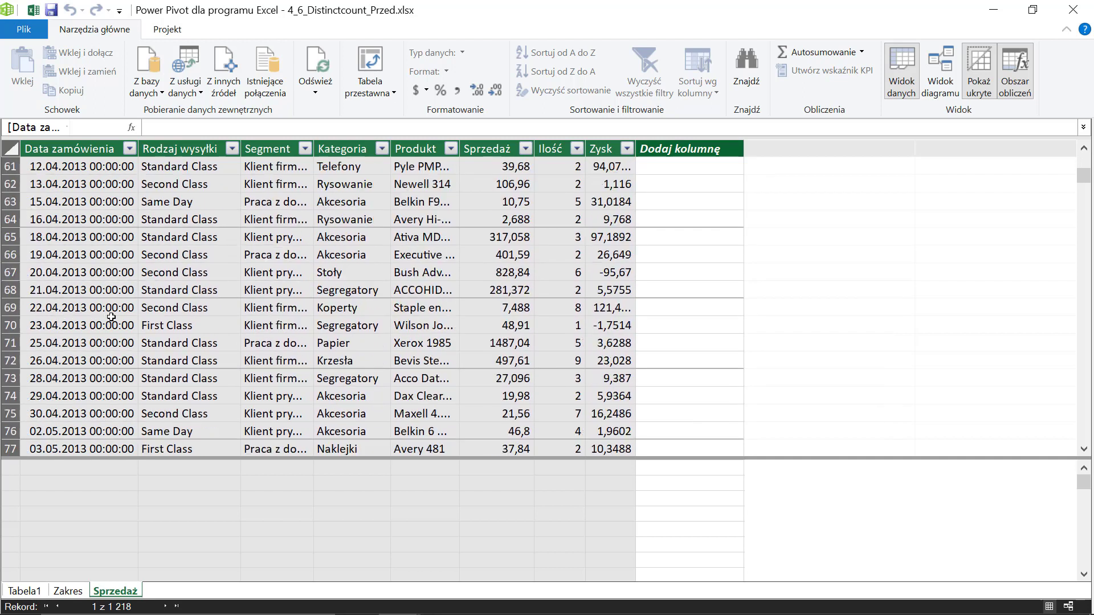
pyautogui.scroll(10, 112, 317)
pyautogui.click(277, 467)
pyautogui.press('Right')
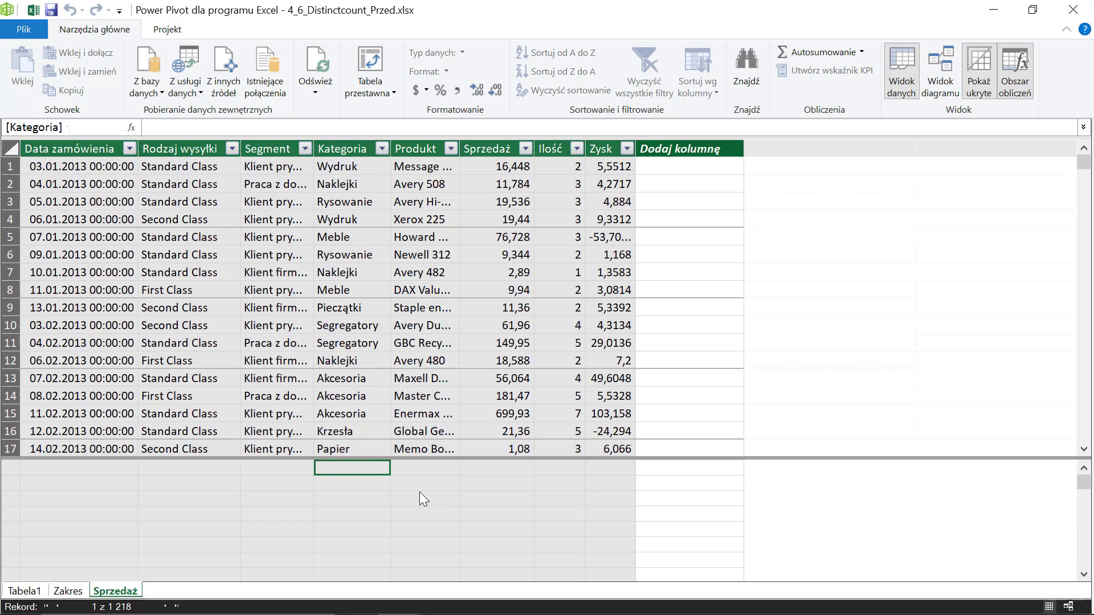
pyautogui.write('=')
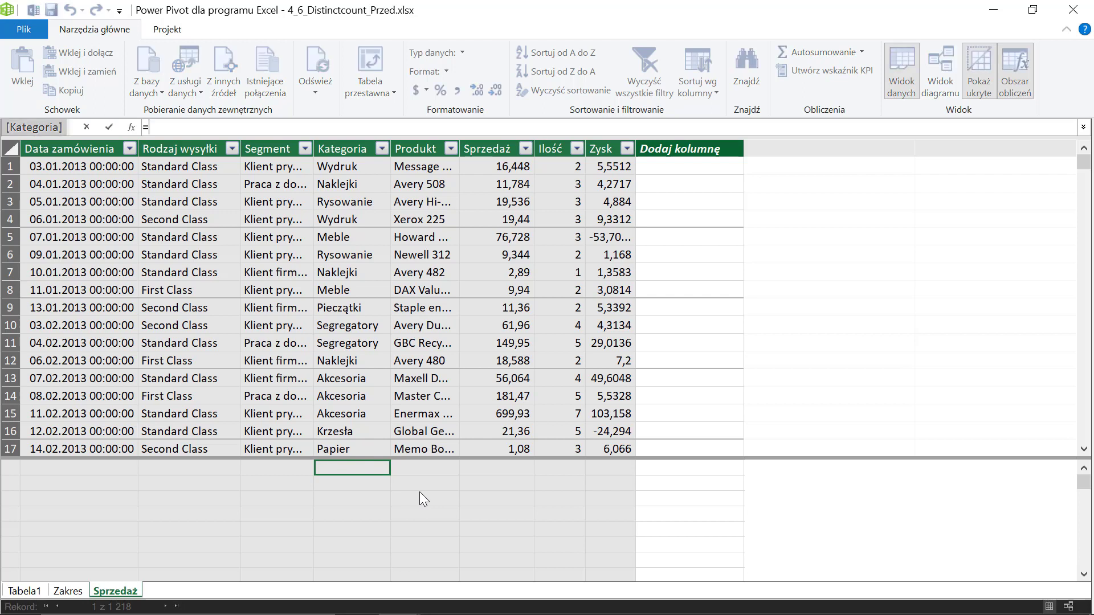
pyautogui.write('disti')
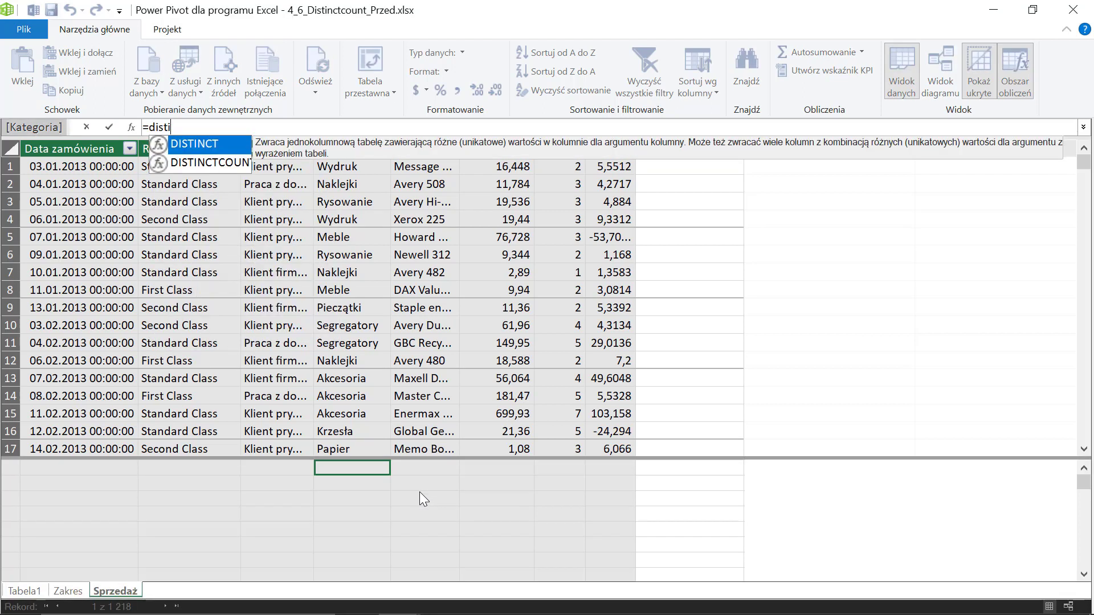
pyautogui.write('nct')
pyautogui.press('Down')
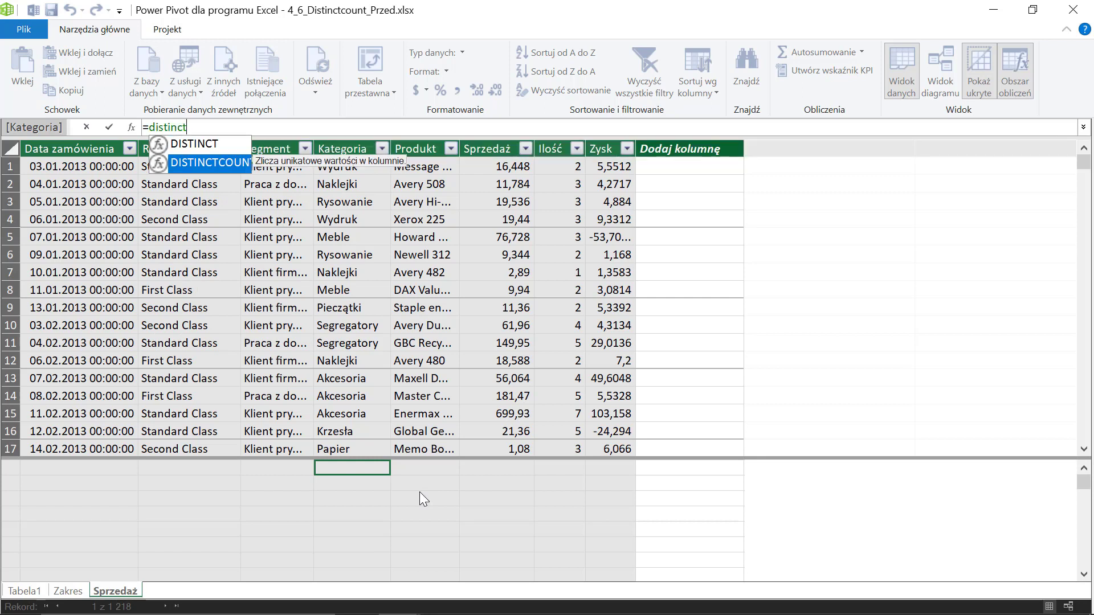
pyautogui.press('Tab')
pyautogui.press('Down')
pyautogui.press('Down')
pyautogui.write(')')
pyautogui.press('Return')
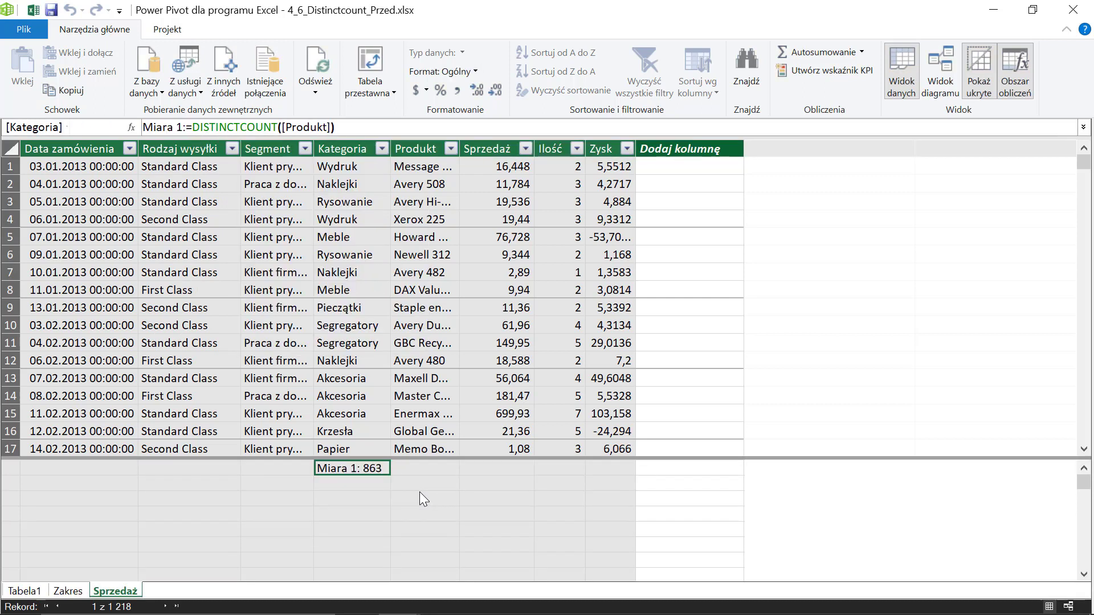
# - Add a second measure =DISTINCTCOUNT([Kategoria]), showing 16
pyautogui.write('=')
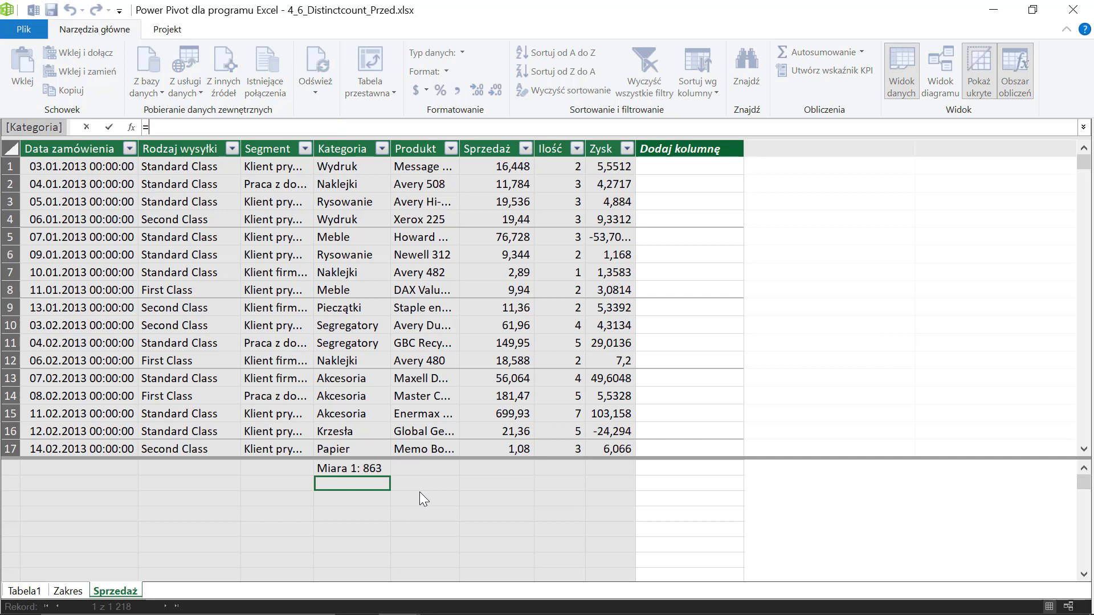
pyautogui.write('d')
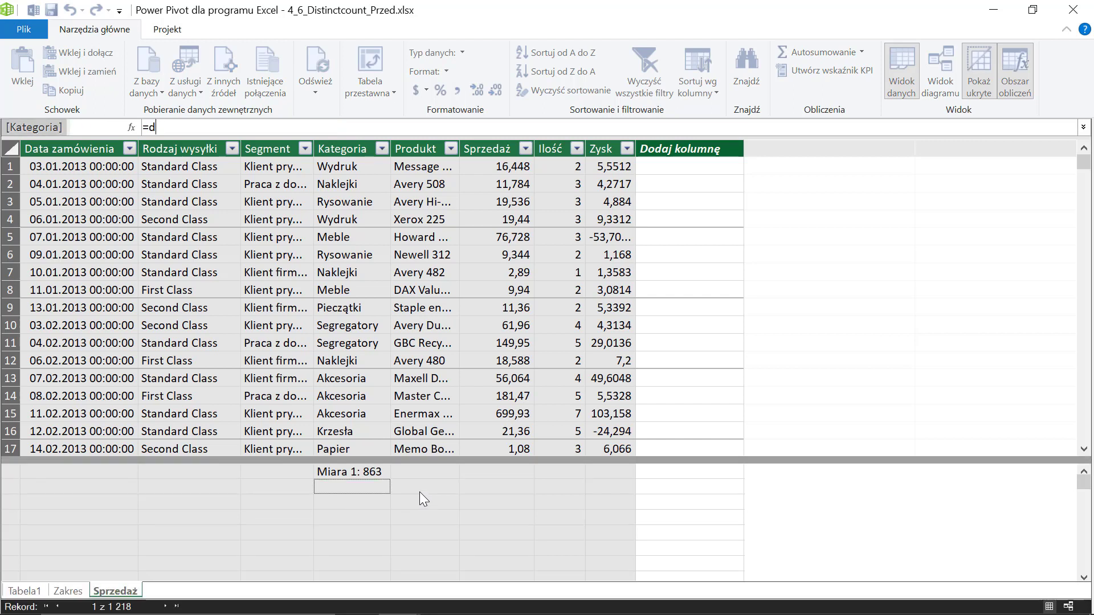
pyautogui.write('istin')
pyautogui.press('Down')
pyautogui.press('Tab')
pyautogui.write('katego')
pyautogui.press('Tab')
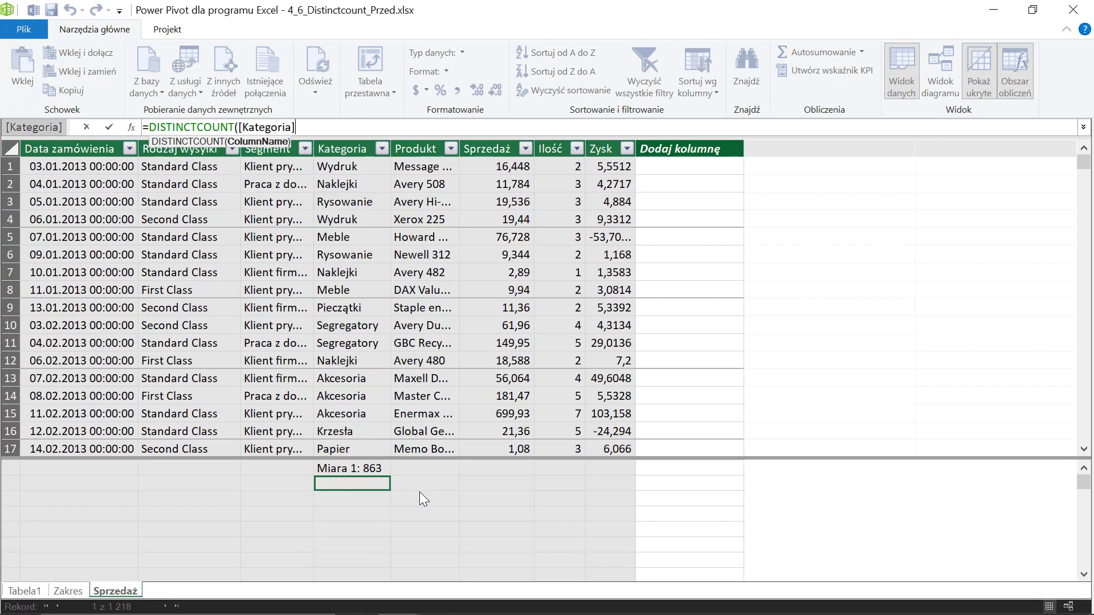
pyautogui.write(')')
pyautogui.press('Return')
pyautogui.press('Up')
pyautogui.press('Right')
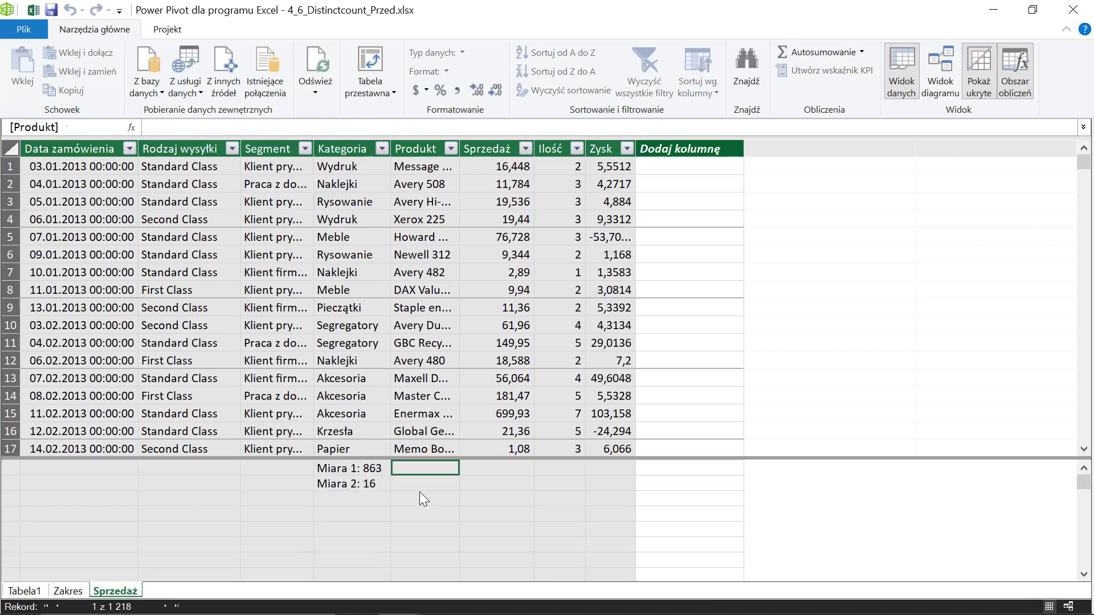
# - Rename the measures Miara 1 and Miara 2 to Unikatowe produkty and Unikatowe kategorie
pyautogui.press('Left')
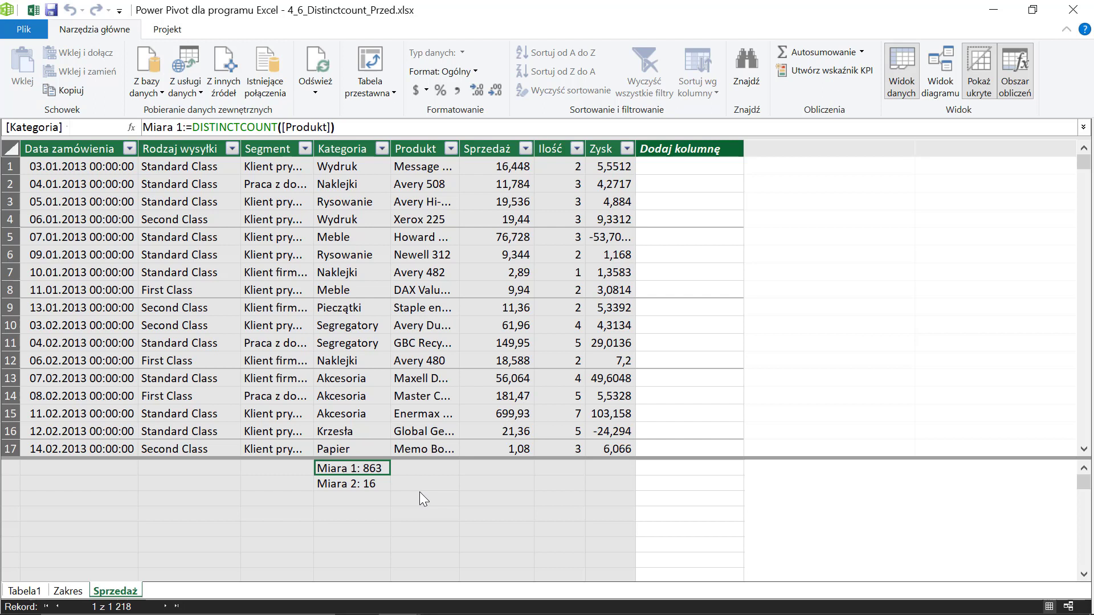
pyautogui.moveTo(182, 127); pyautogui.dragTo(113, 145)
pyautogui.write('Unikatowe')
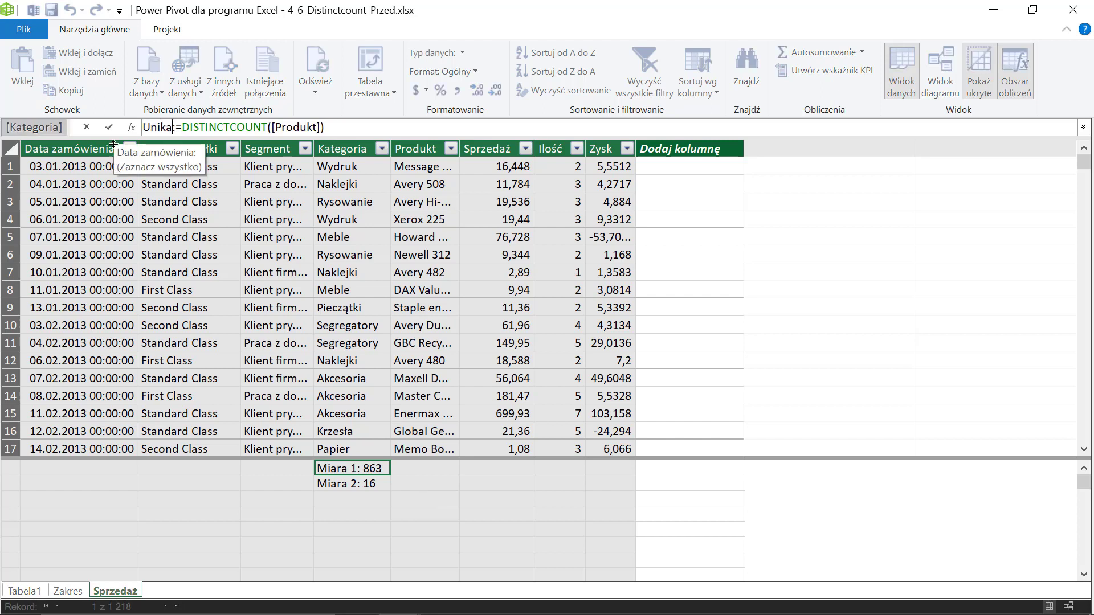
pyautogui.write(' produkty')
pyautogui.press('Return')
pyautogui.click(367, 484)
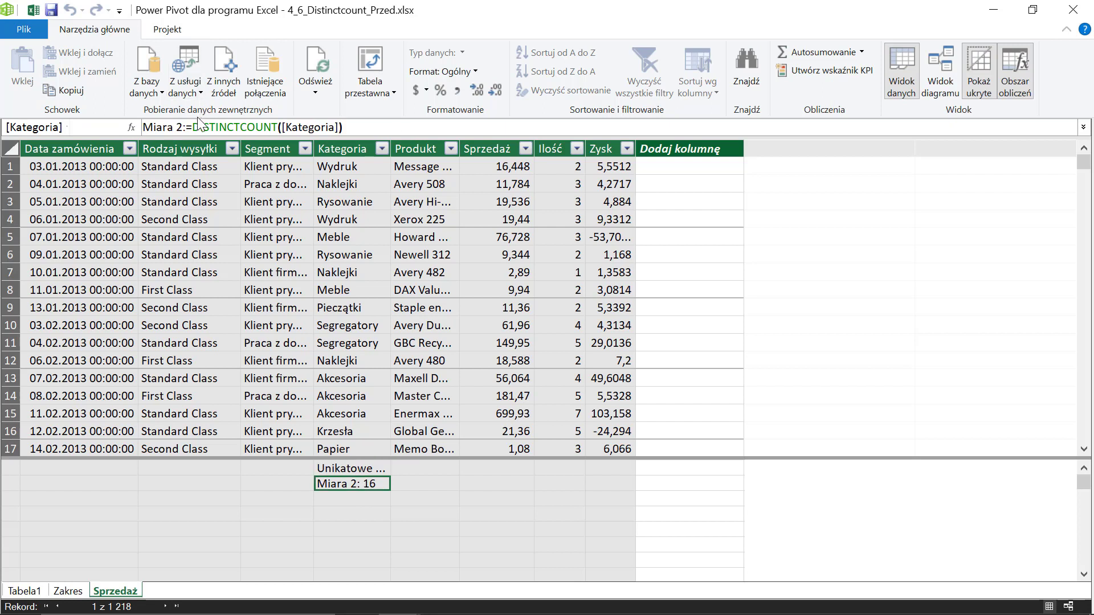
pyautogui.moveTo(183, 127); pyautogui.dragTo(146, 130)
pyautogui.write('Unikatowe kategorie')
pyautogui.press('Return')
# - Add measure Liczba wierszy:=COUNT([Data zamówienia]) showing 1218, and widen the Kategoria and Produkt columns
pyautogui.click(424, 466)
pyautogui.moveTo(391, 148)
pyautogui.mouseDown()
pyautogui.moveTo(515, 154)
pyautogui.moveTo(454, 164)
pyautogui.mouseUp()
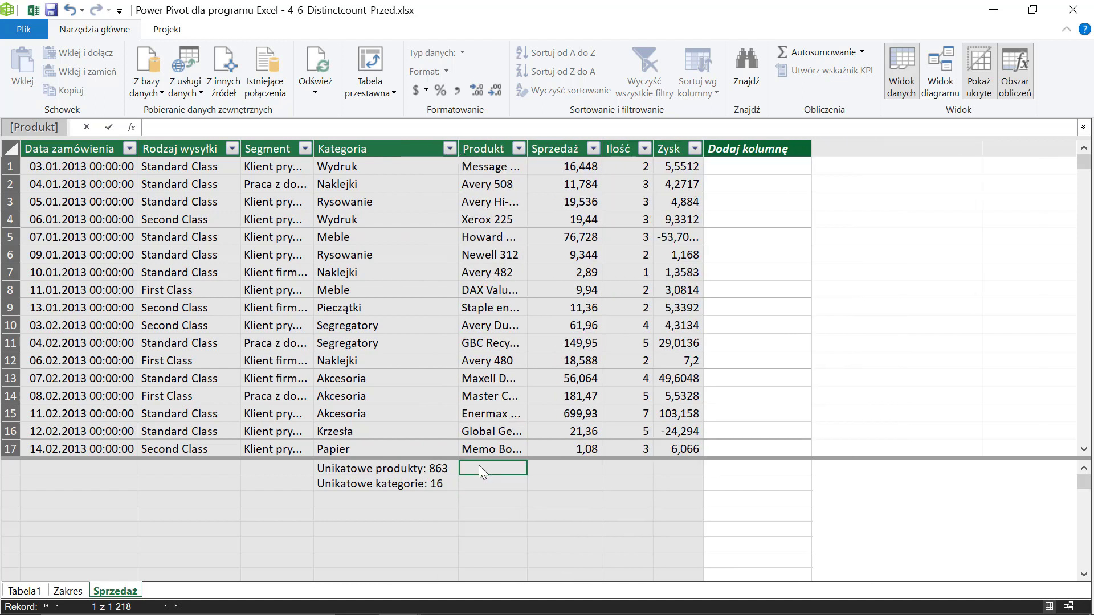
pyautogui.press('Down')
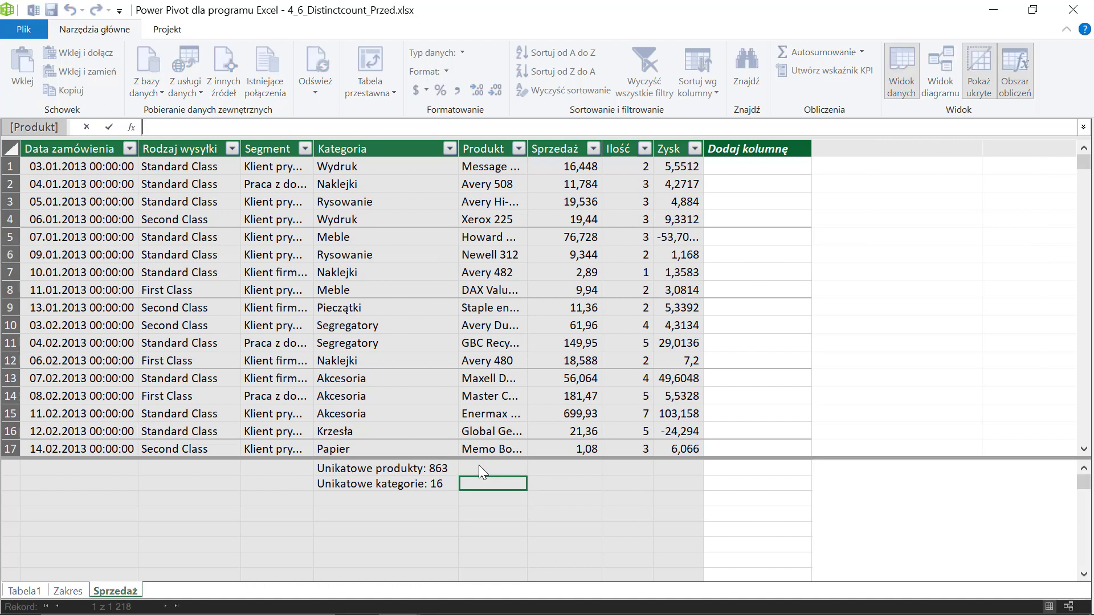
pyautogui.write('Liczba wierszy:')
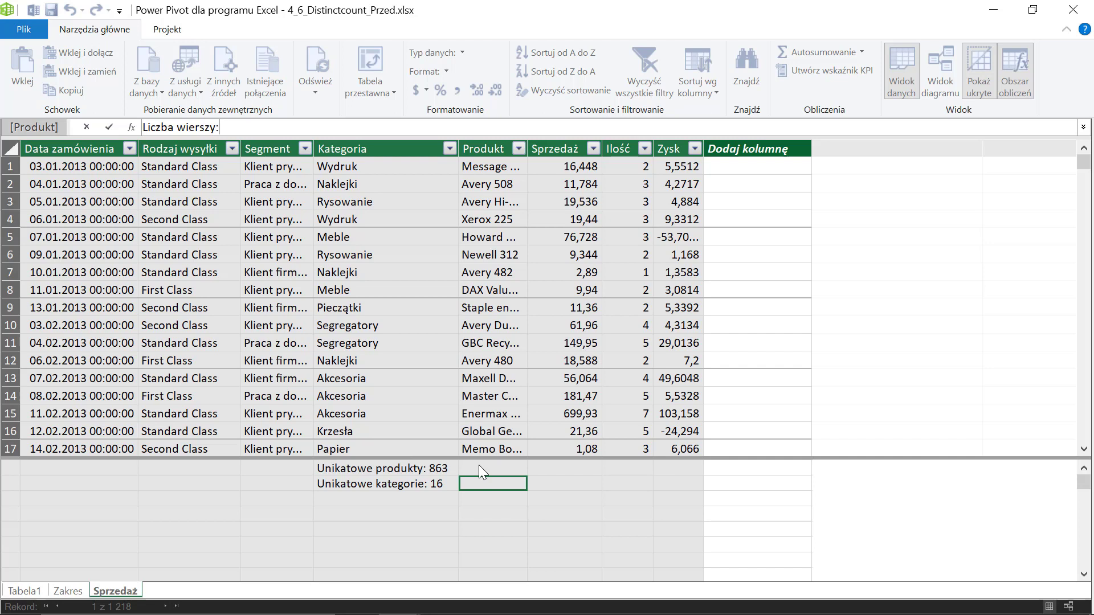
pyautogui.write('=count')
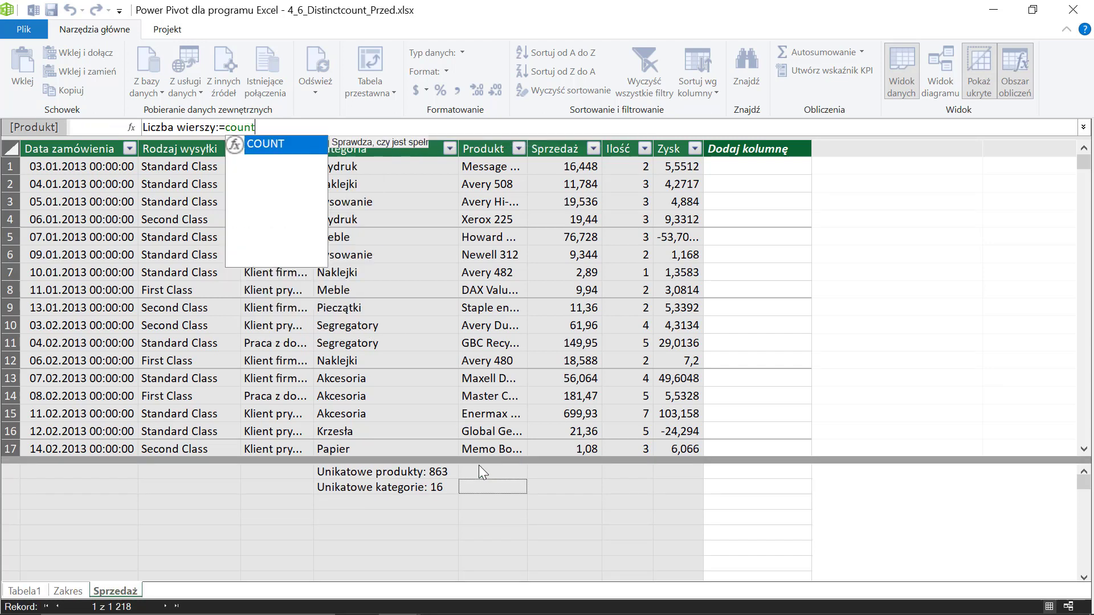
pyautogui.press('Tab')
pyautogui.press('Tab')
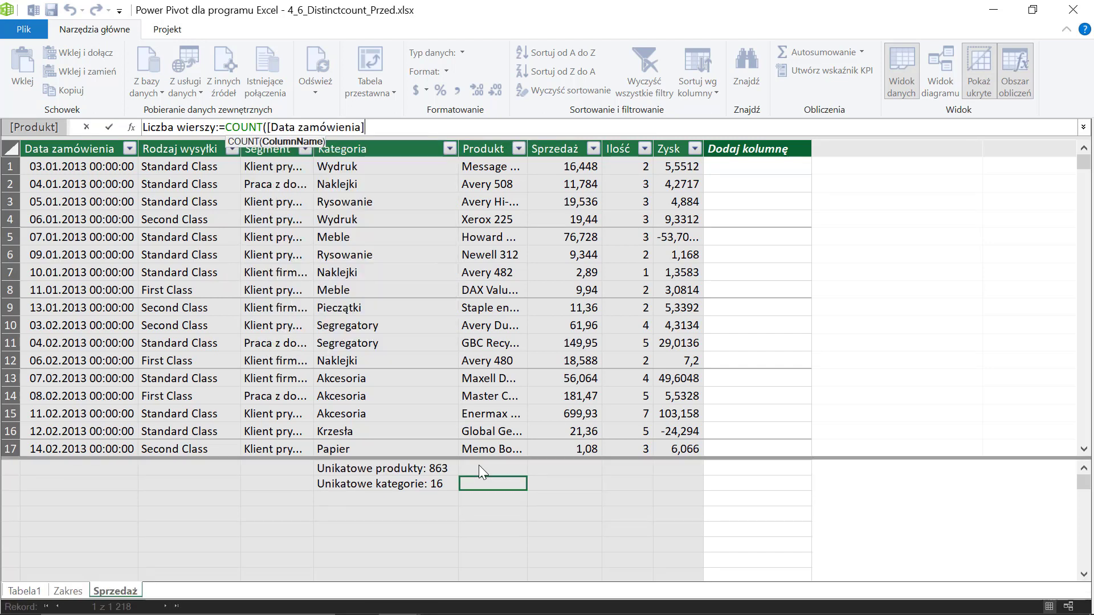
pyautogui.write(')')
pyautogui.press('Return')
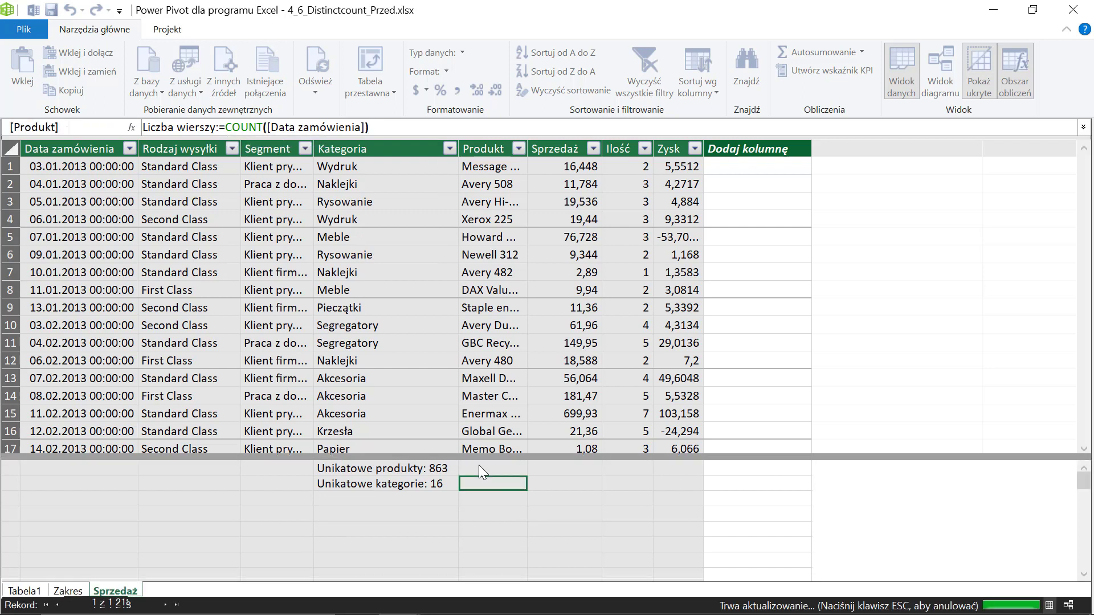
pyautogui.moveTo(525, 147); pyautogui.dragTo(585, 147)
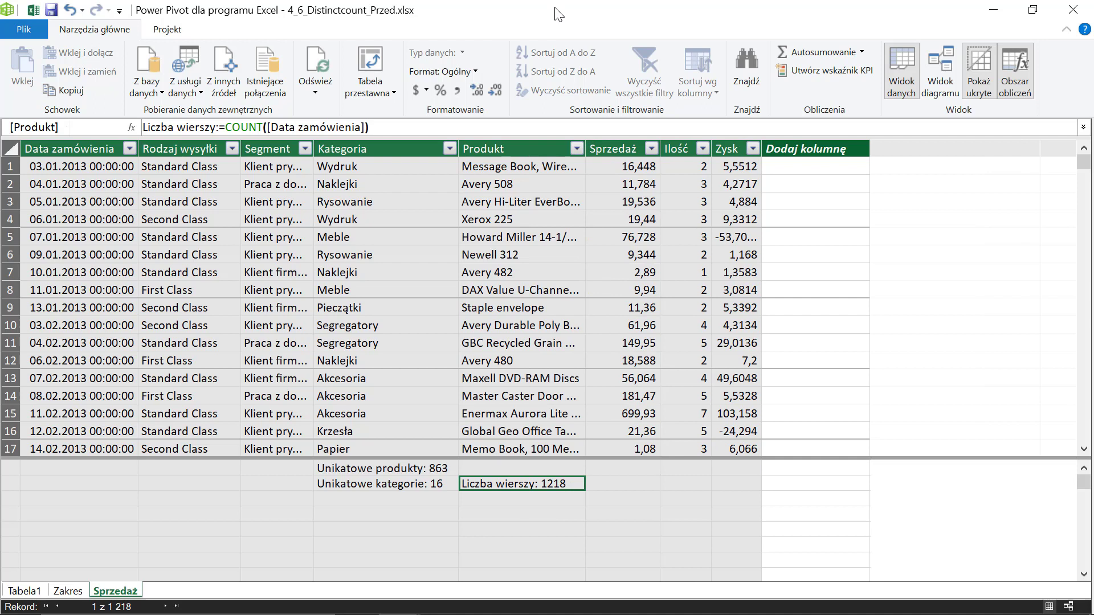
pyautogui.press('super+Down')
# - Merge and centre the task note in K2:L9 with wrapped text, then maximize Power Pivot again
pyautogui.press('super+Right')
pyautogui.click(460, 576)
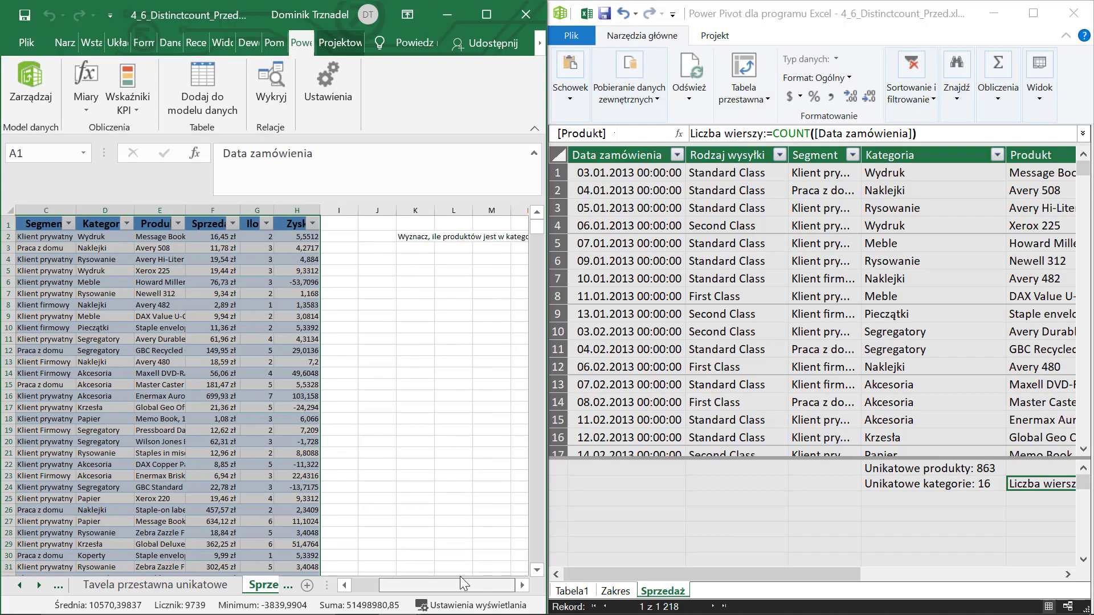
pyautogui.click(451, 319)
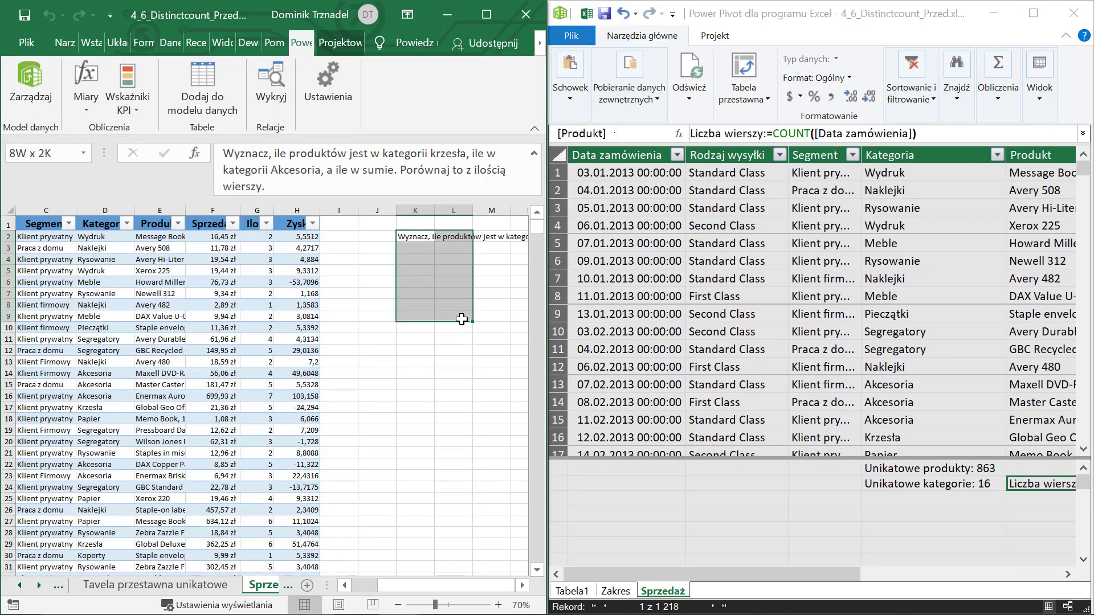
pyautogui.click(69, 43)
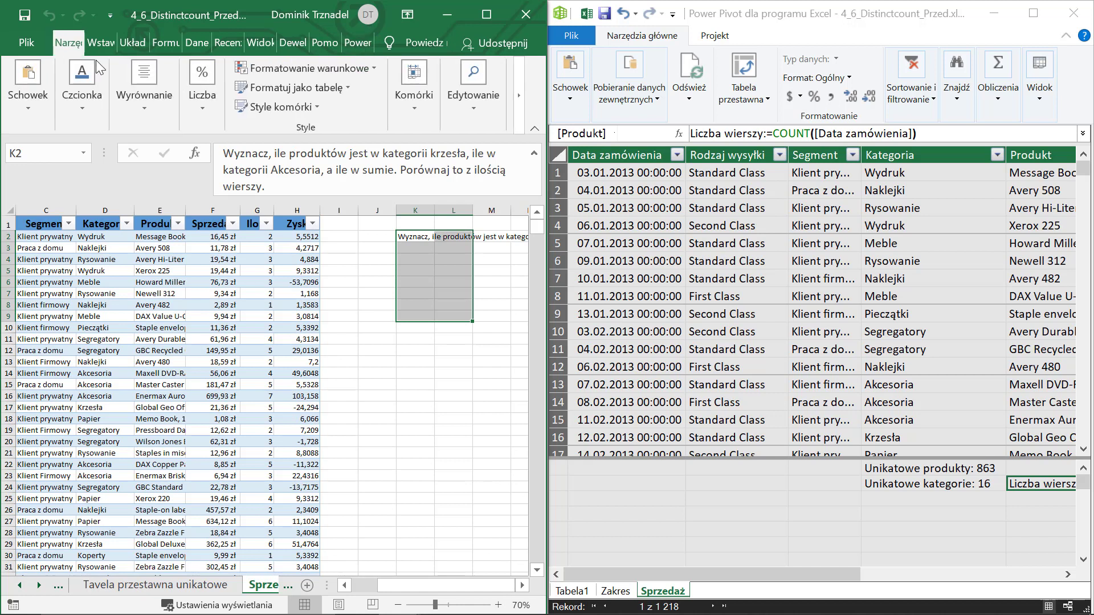
pyautogui.click(141, 108)
pyautogui.click(249, 178)
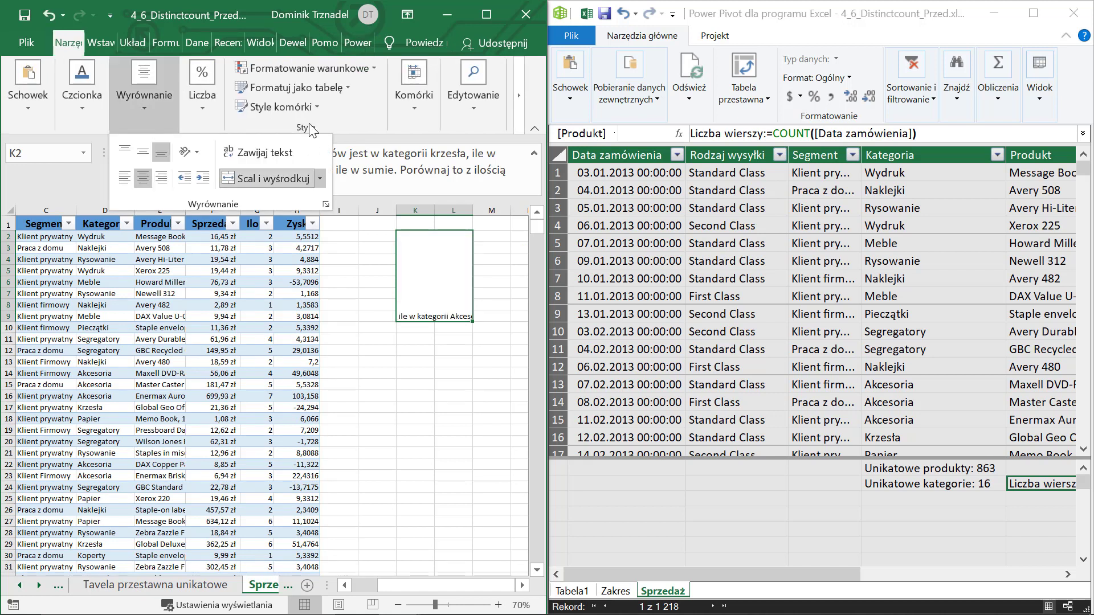
pyautogui.click(249, 154)
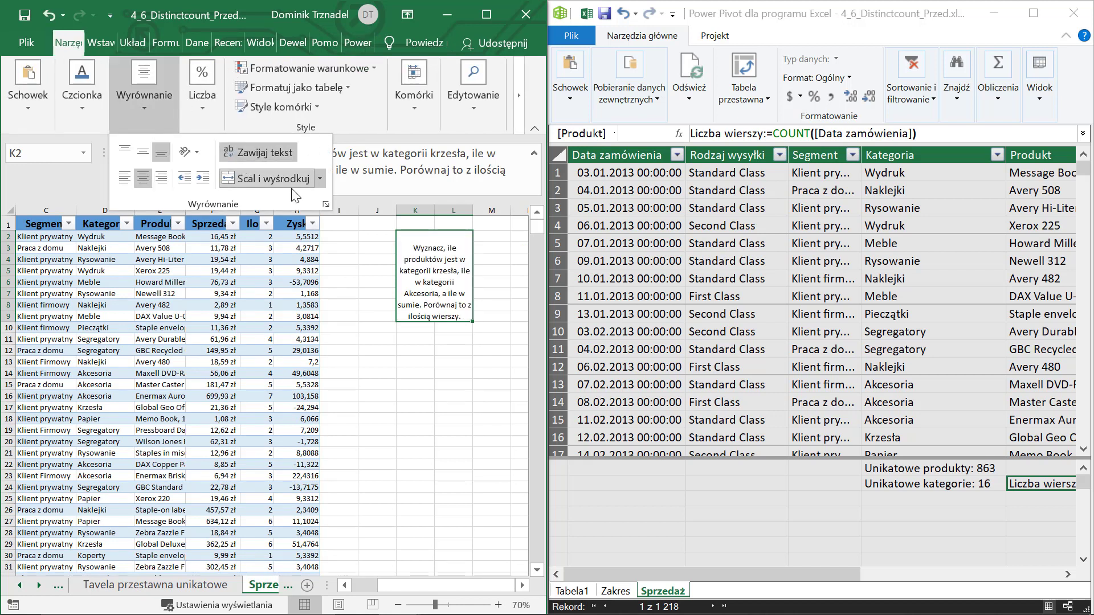
pyautogui.press('Escape')
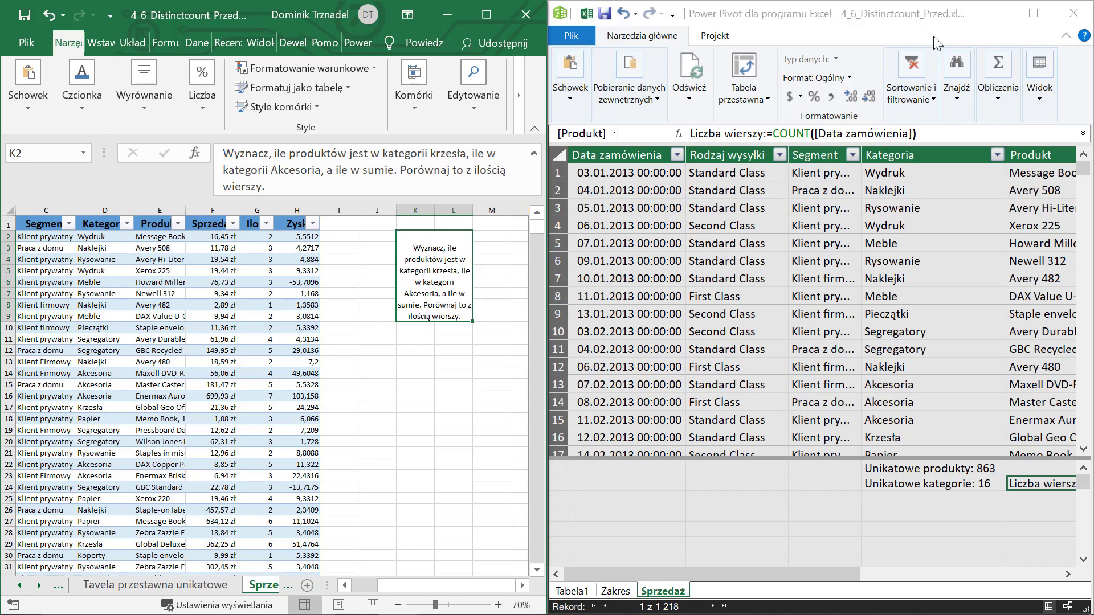
pyautogui.click(1034, 14)
pyautogui.click(377, 500)
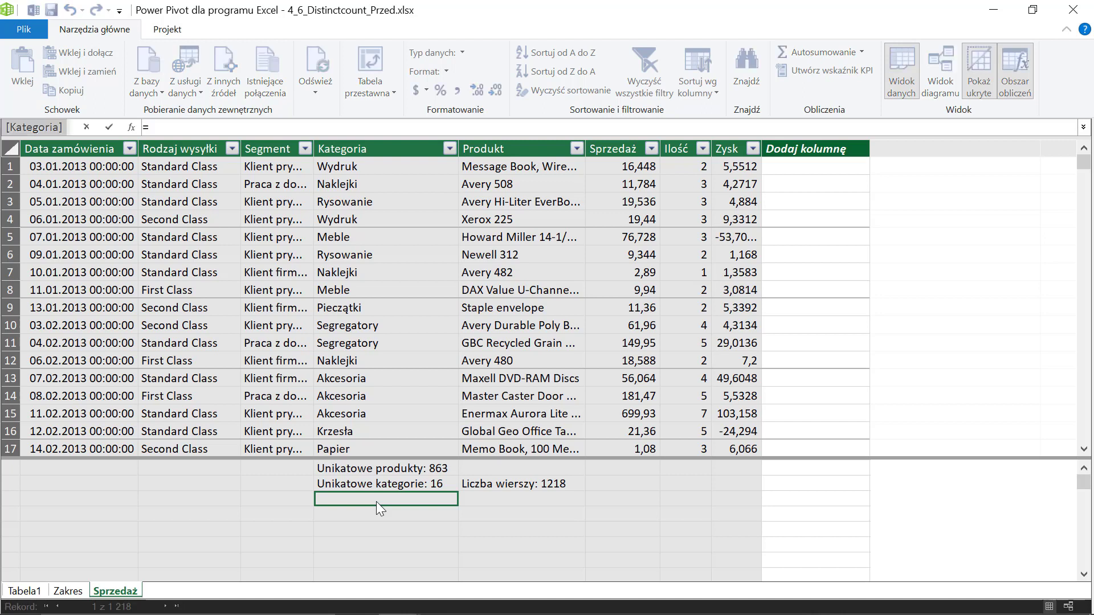
# - Enter the measure =CALCULATE(DISTINCTCOUNT([Produkt]);FILTER('Sprzedaż';[Kategoria]="Krzesła"))
pyautogui.write('=calculate')
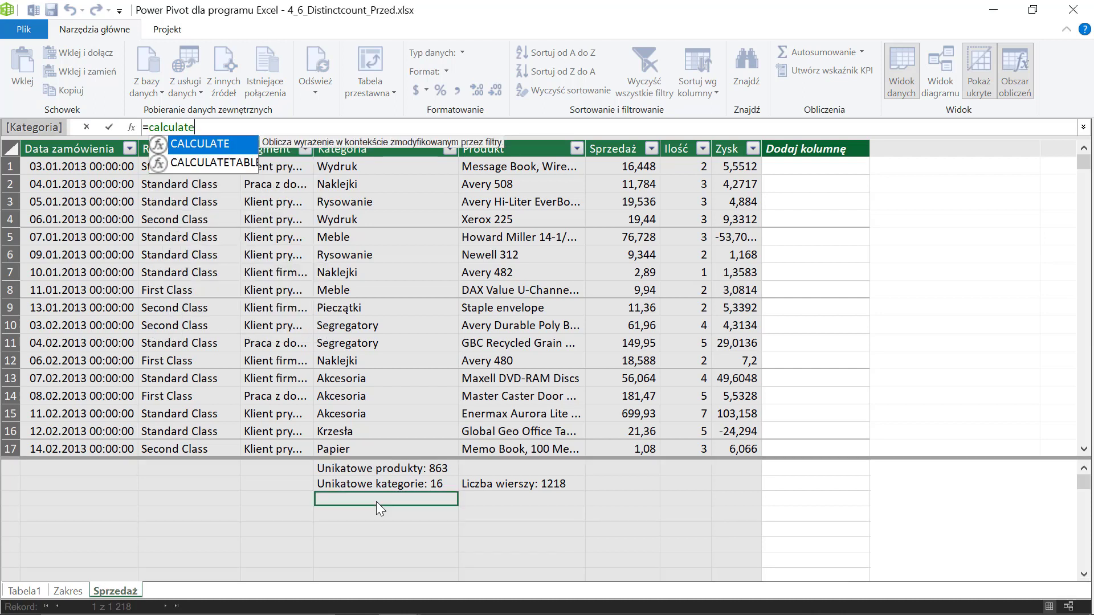
pyautogui.press('Tab')
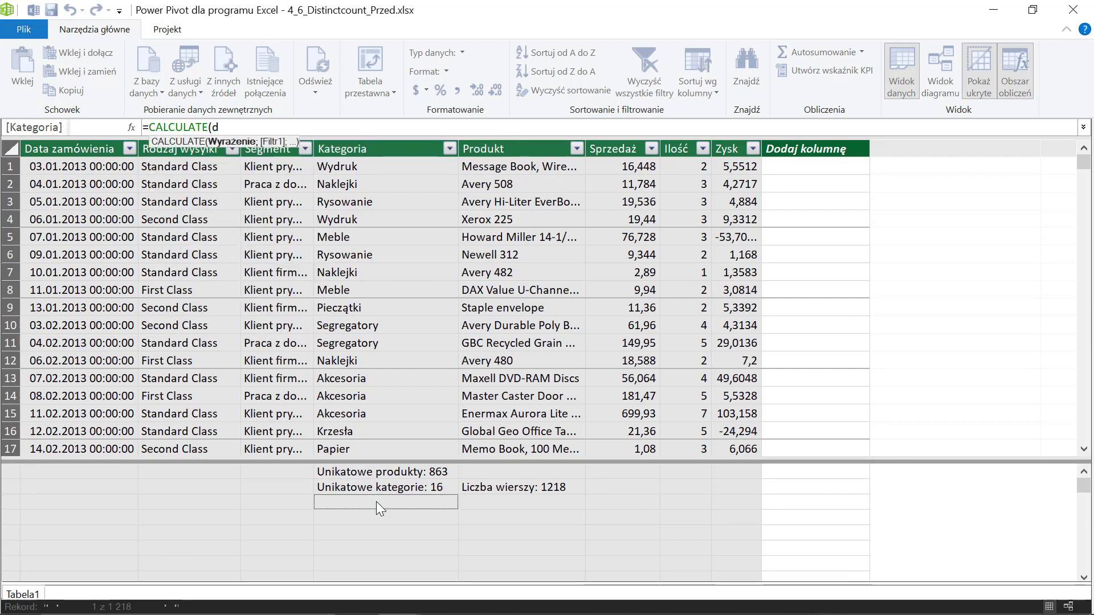
pyautogui.write('dist')
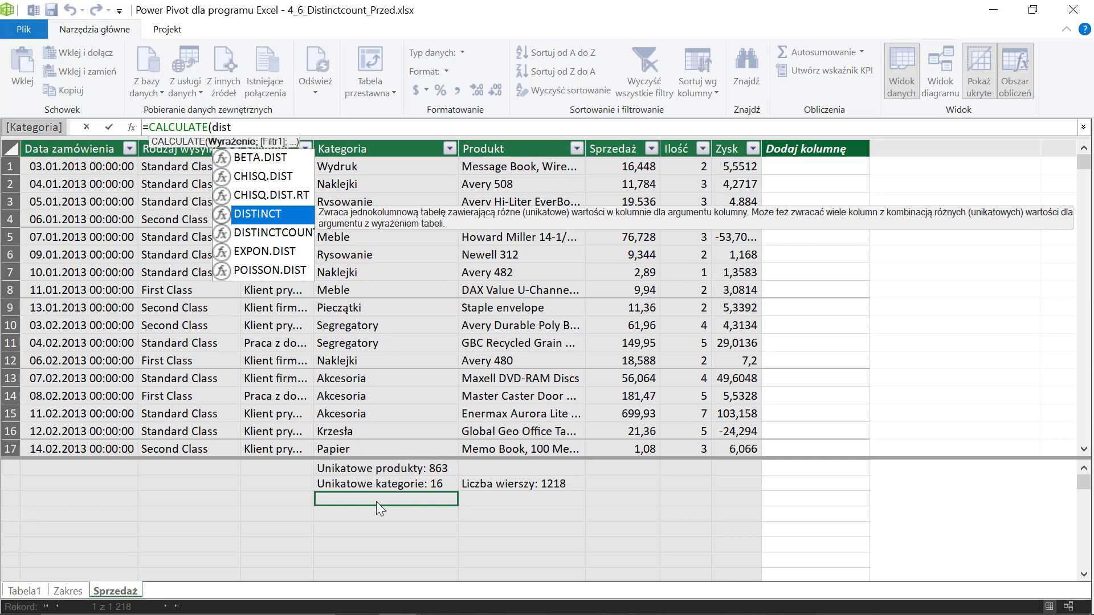
pyautogui.press('Down')
pyautogui.press('Tab')
pyautogui.press('Down')
pyautogui.press('Down')
pyautogui.press('Down')
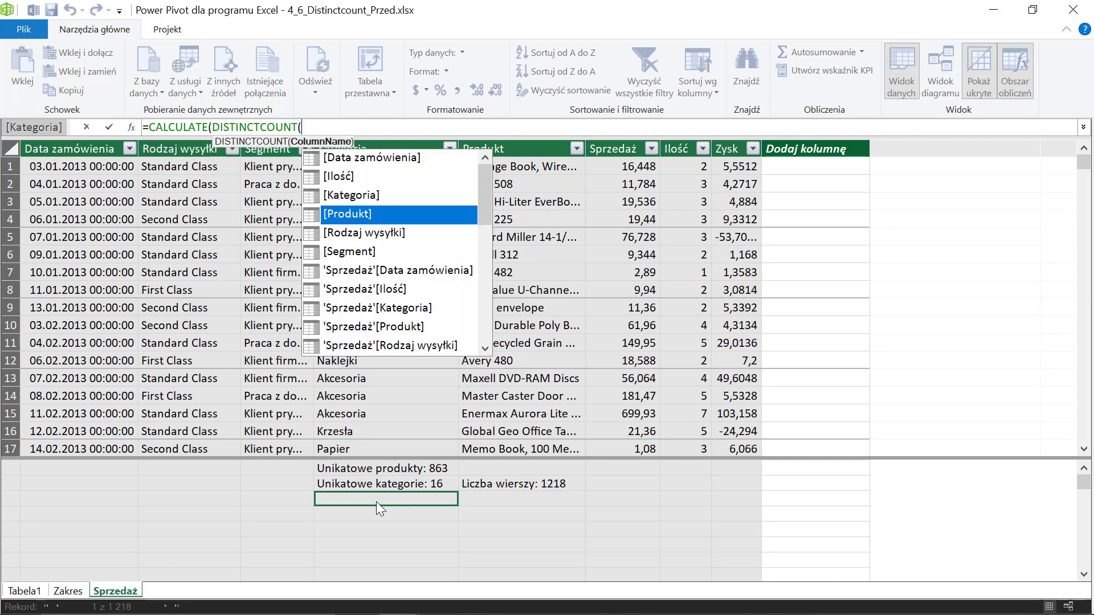
pyautogui.press('Tab')
pyautogui.write(');')
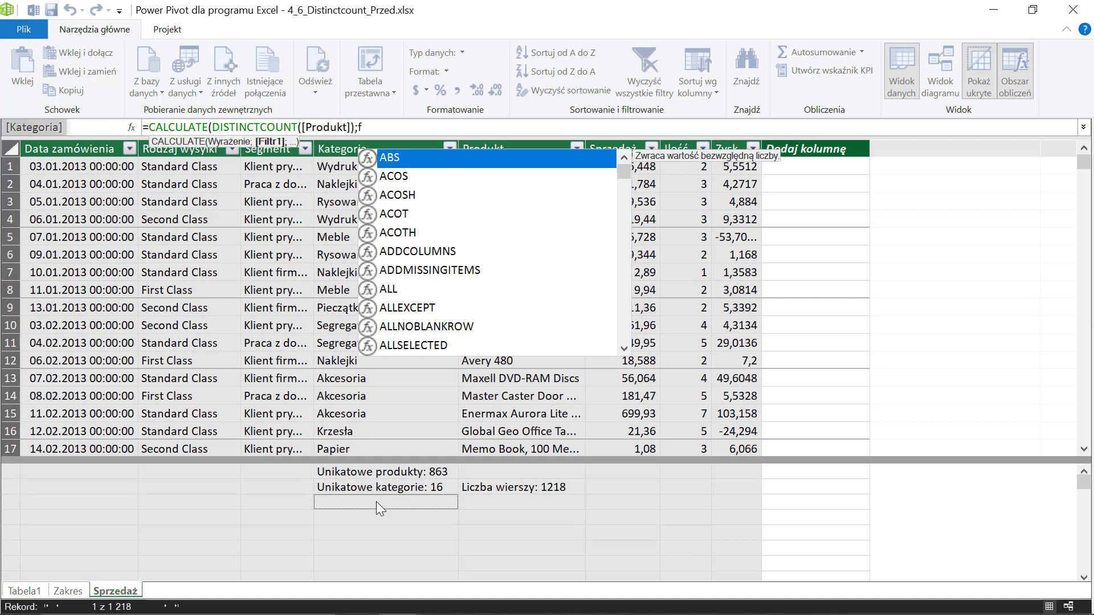
pyautogui.write('filt')
pyautogui.press('Tab')
pyautogui.write('S')
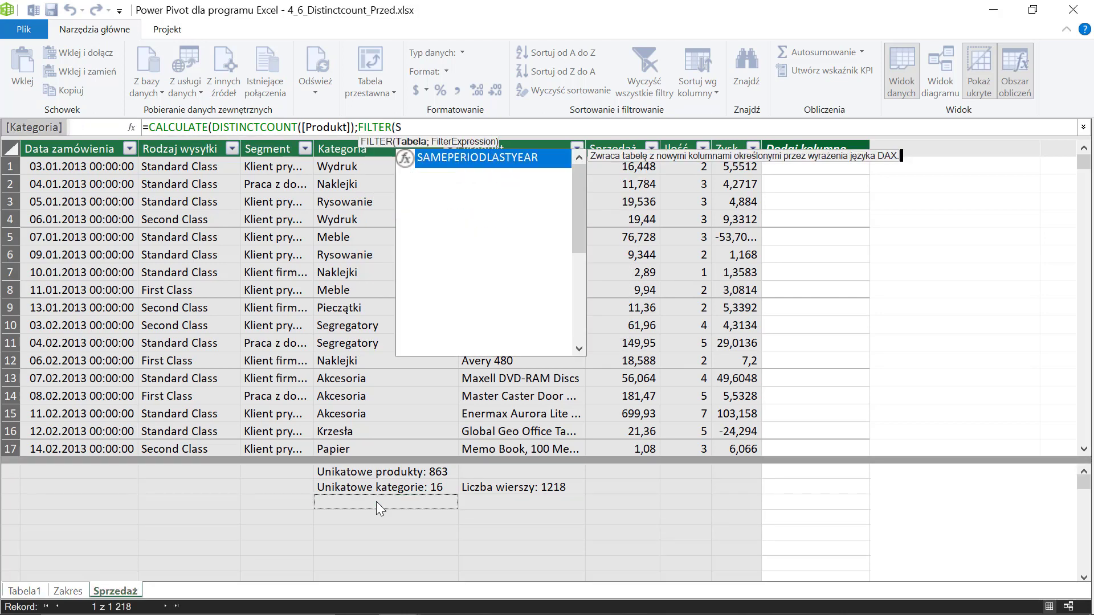
pyautogui.write('prze')
pyautogui.press('Tab')
pyautogui.write(';')
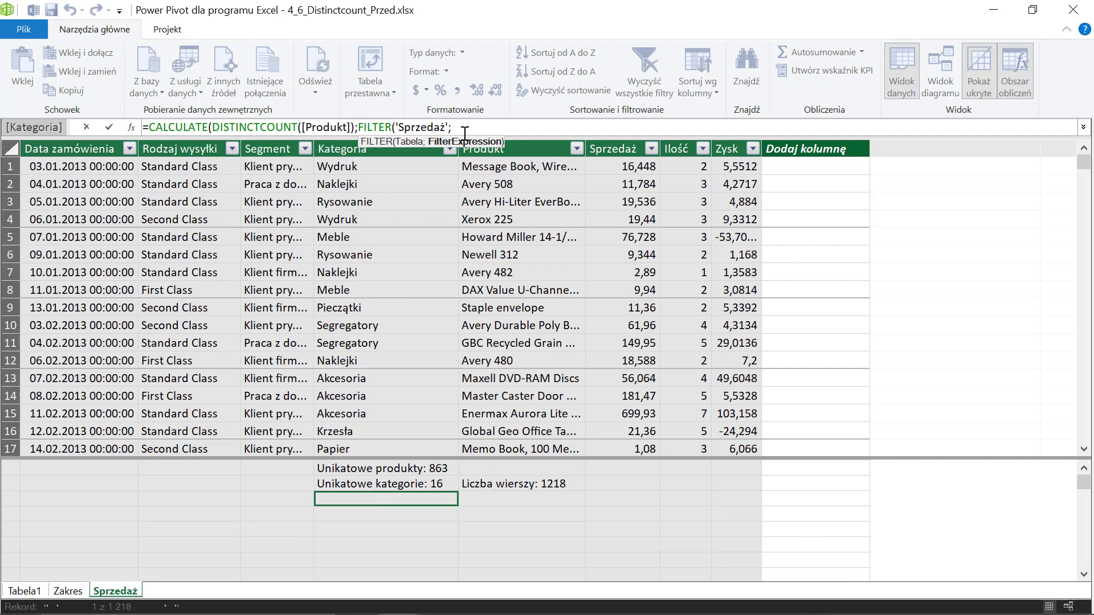
pyautogui.write('K')
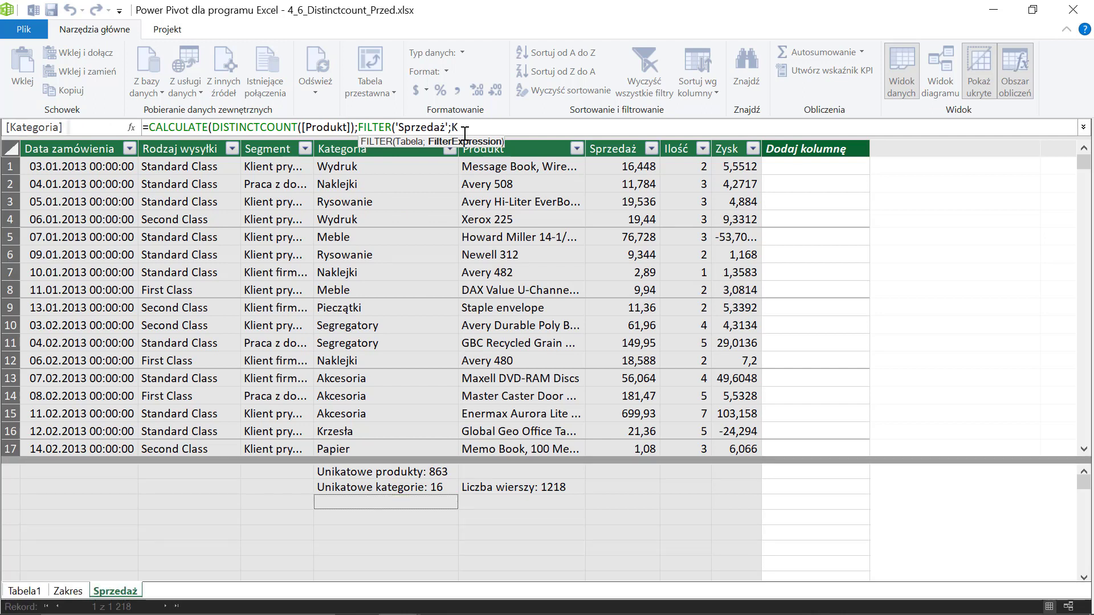
pyautogui.write('ategori')
pyautogui.press('Tab')
pyautogui.write('=')
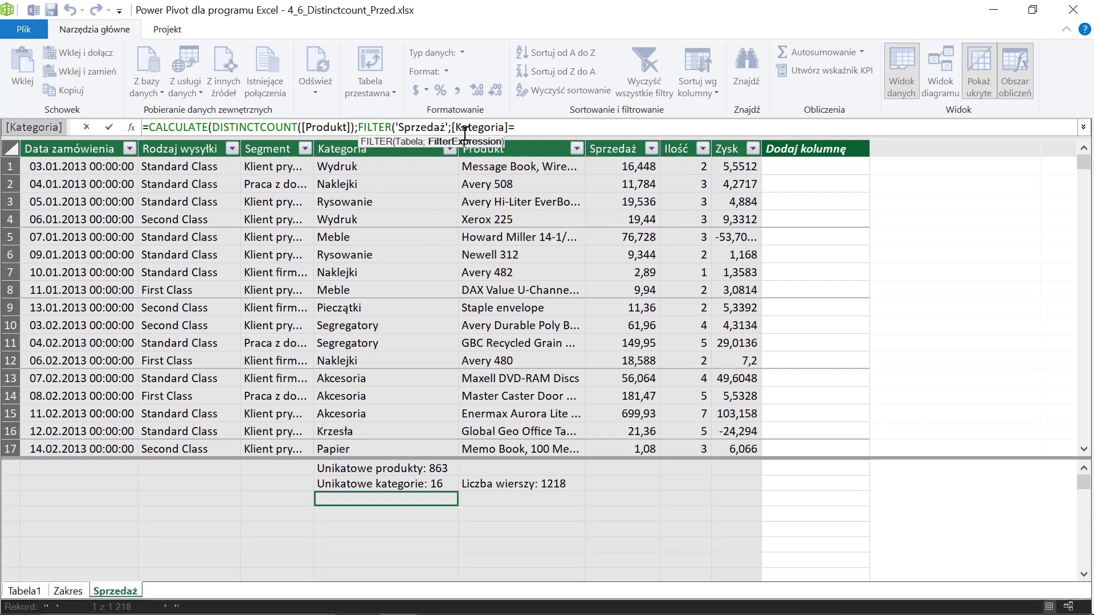
pyautogui.write('"Krzesła"))')
pyautogui.press('Return')
# - Rename the new measure from Miara 1 to Unikatowych krzeseł
pyautogui.moveTo(183, 128); pyautogui.dragTo(139, 127)
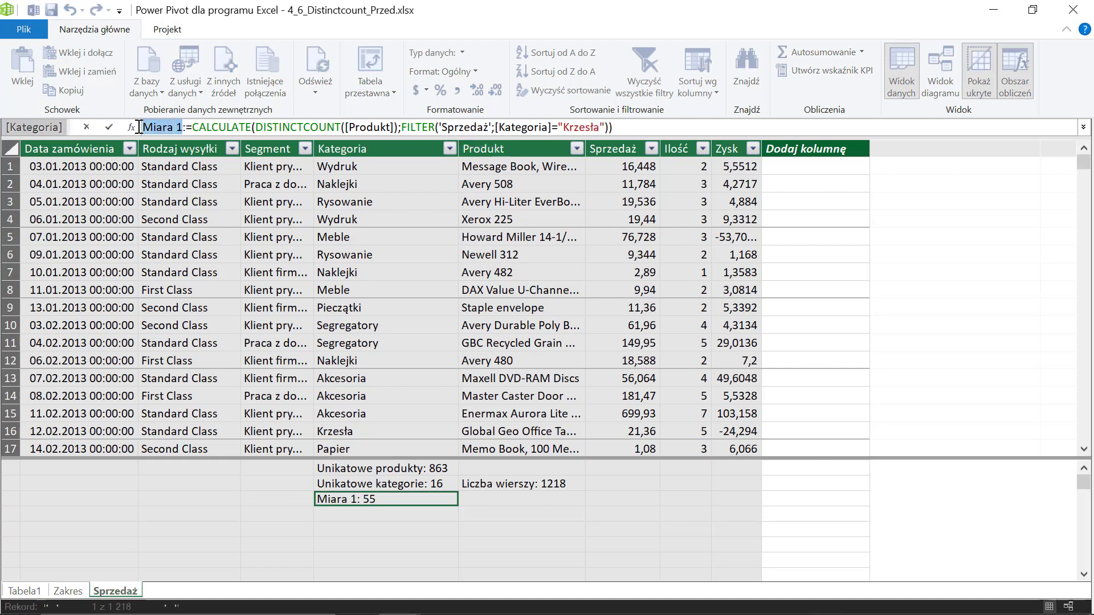
pyautogui.write('Unikatowych krzeseł')
pyautogui.press('Return')
pyautogui.press('Right')
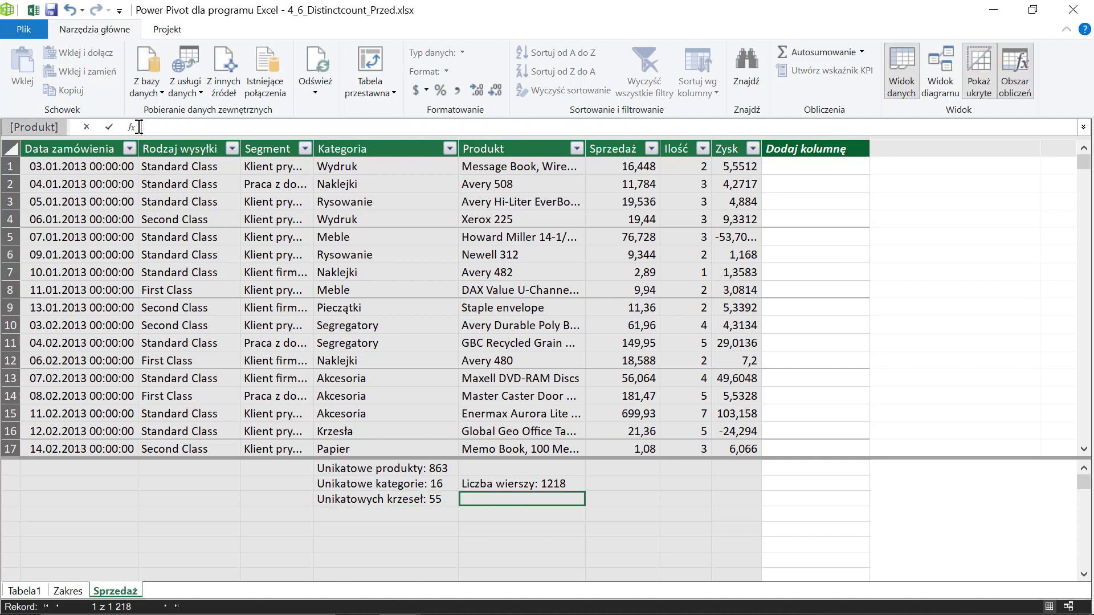
# - Enter Ilość transakcji krzesła:=CALCULATE(COUNT([Produkt]);FILTER('Sprzedaż';[Kategoria]="Krzesła"))
pyautogui.click(147, 126)
pyautogui.write('Ilość transakc')
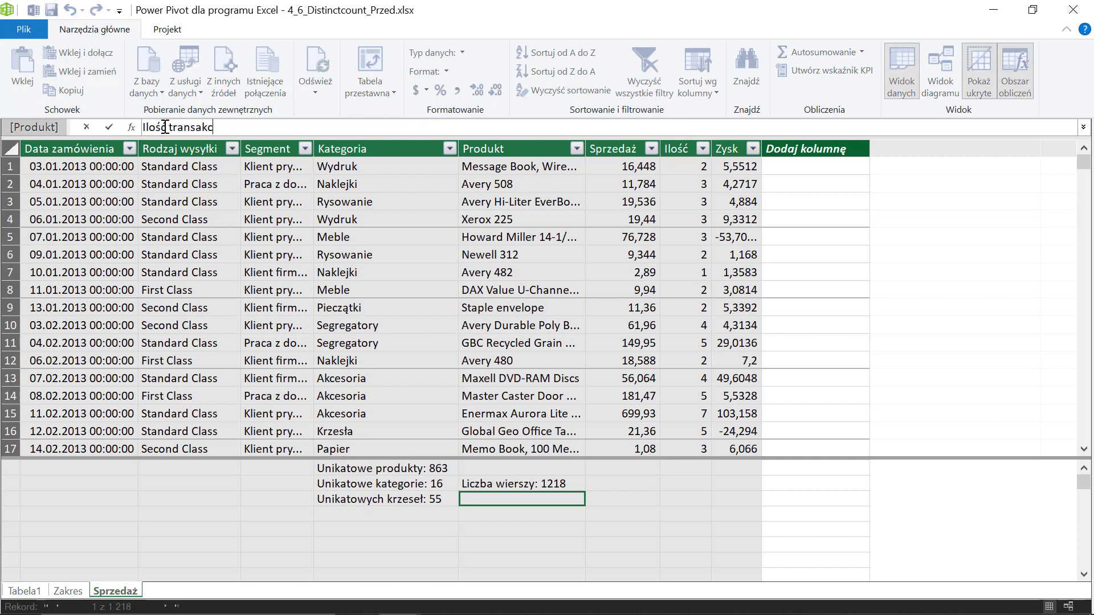
pyautogui.write('=')
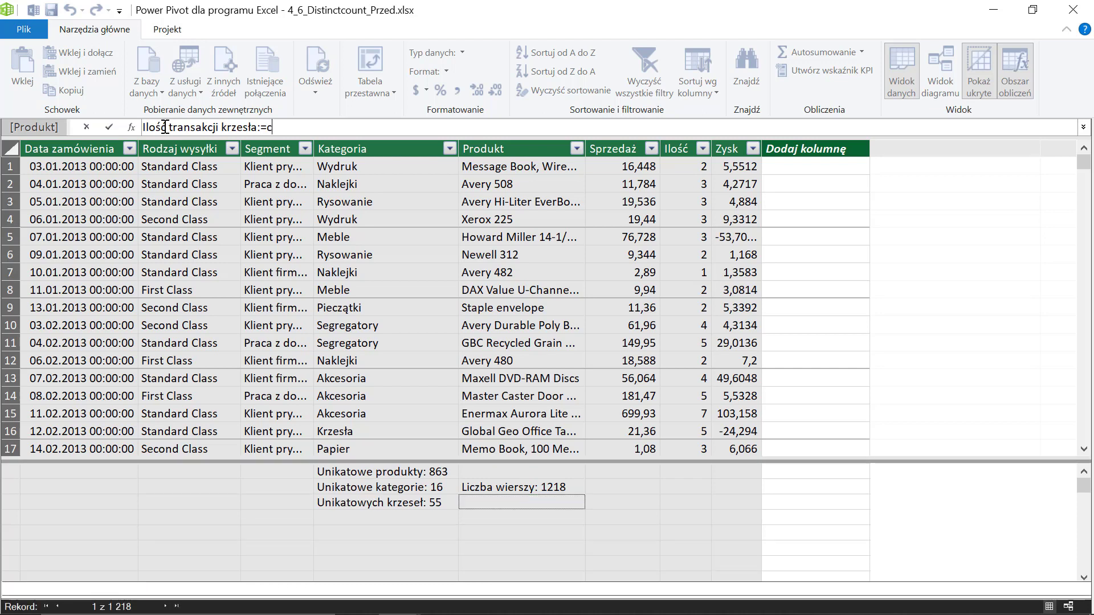
pyautogui.write('calc')
pyautogui.press('Tab')
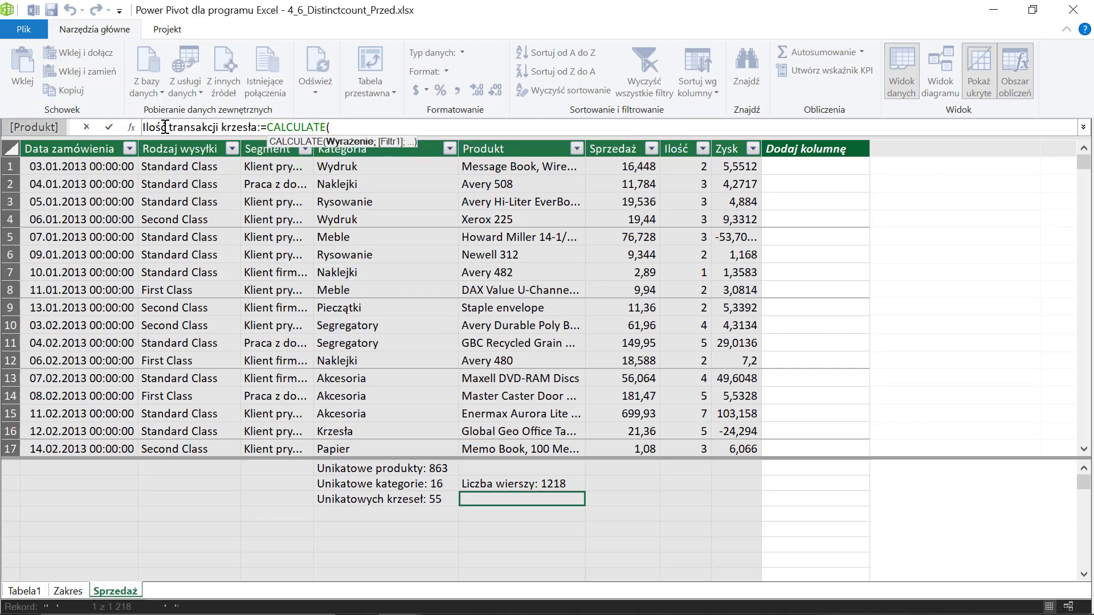
pyautogui.write('count')
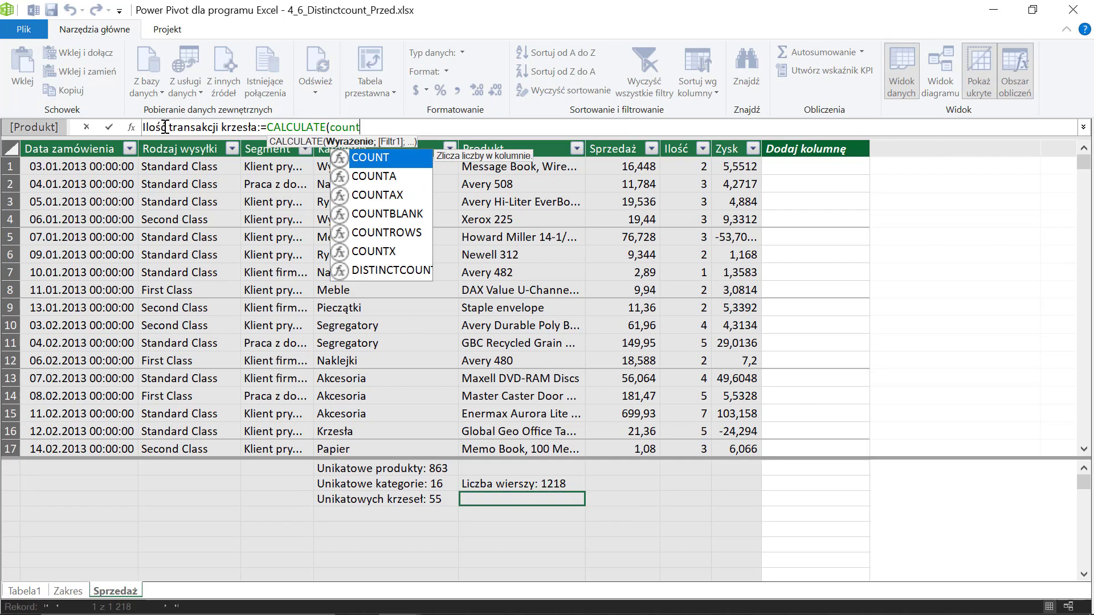
pyautogui.press('Tab')
pyautogui.press('Down')
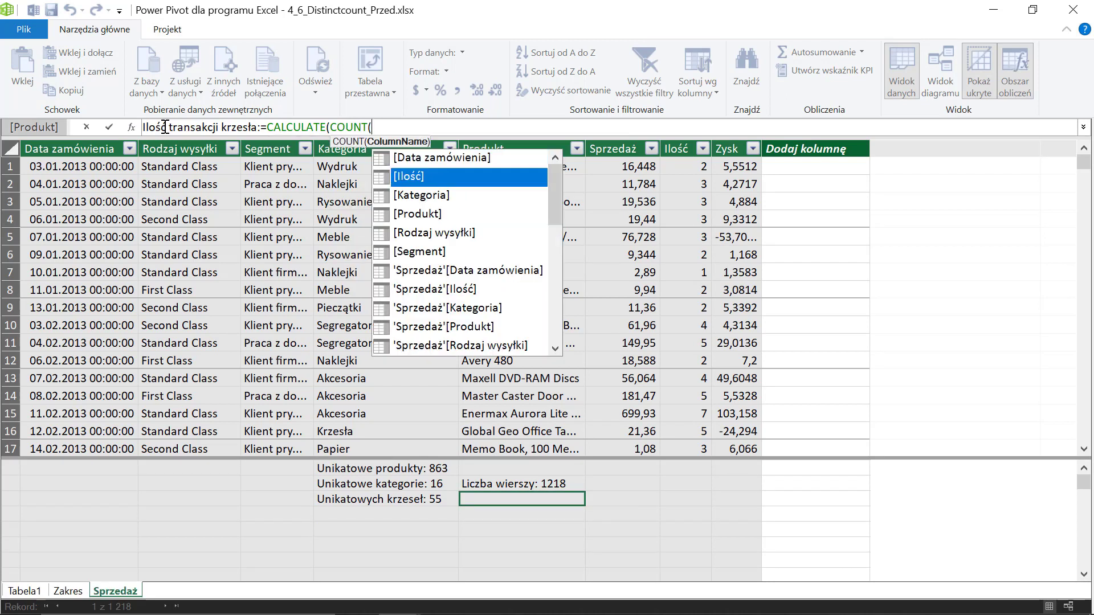
pyautogui.press('Down')
pyautogui.press('Down')
pyautogui.press('Tab')
pyautogui.write(');')
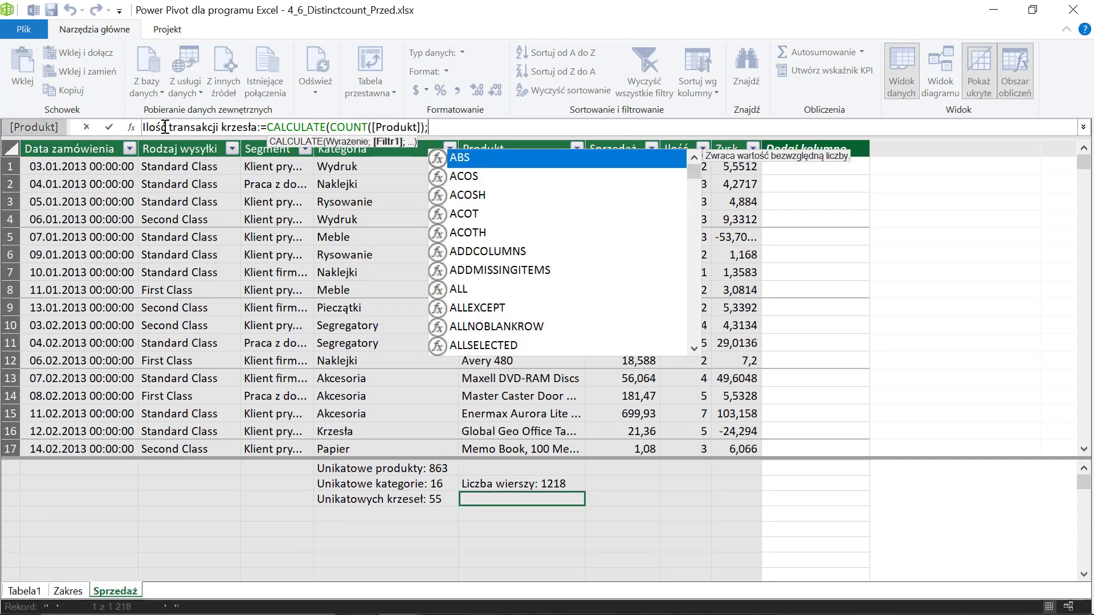
pyautogui.write('filte')
pyautogui.press('Tab')
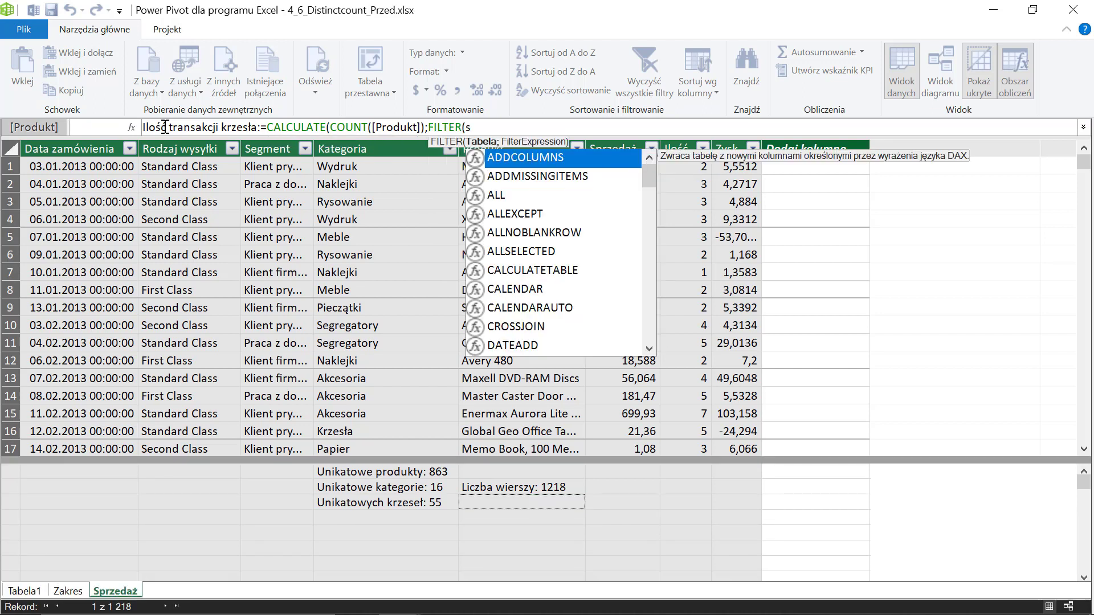
pyautogui.write('s')
pyautogui.press('Tab')
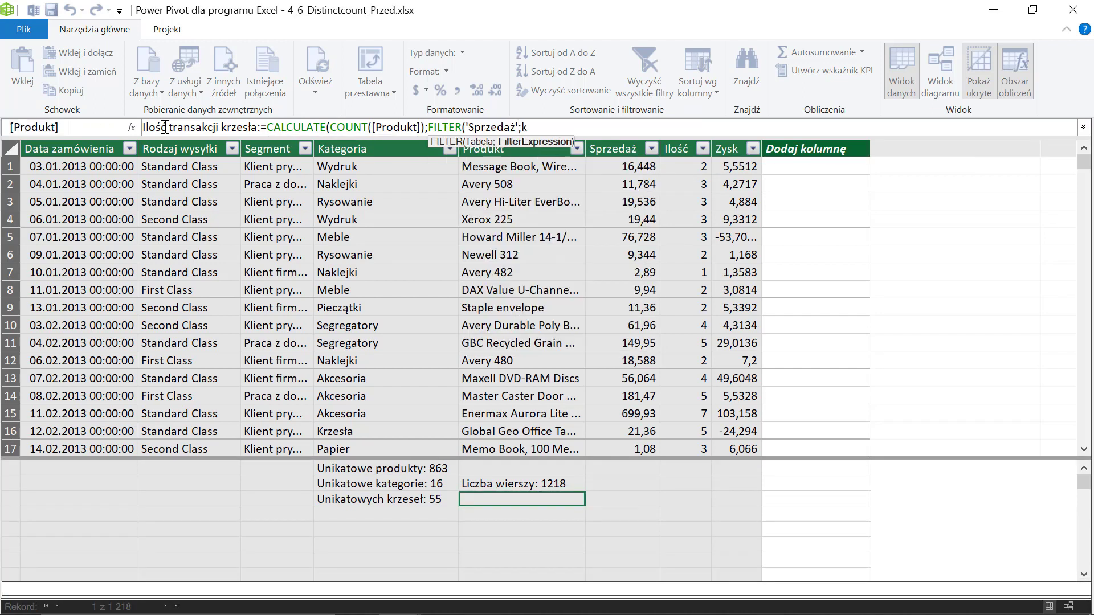
pyautogui.write(';katego')
pyautogui.press('Tab')
pyautogui.write('=')
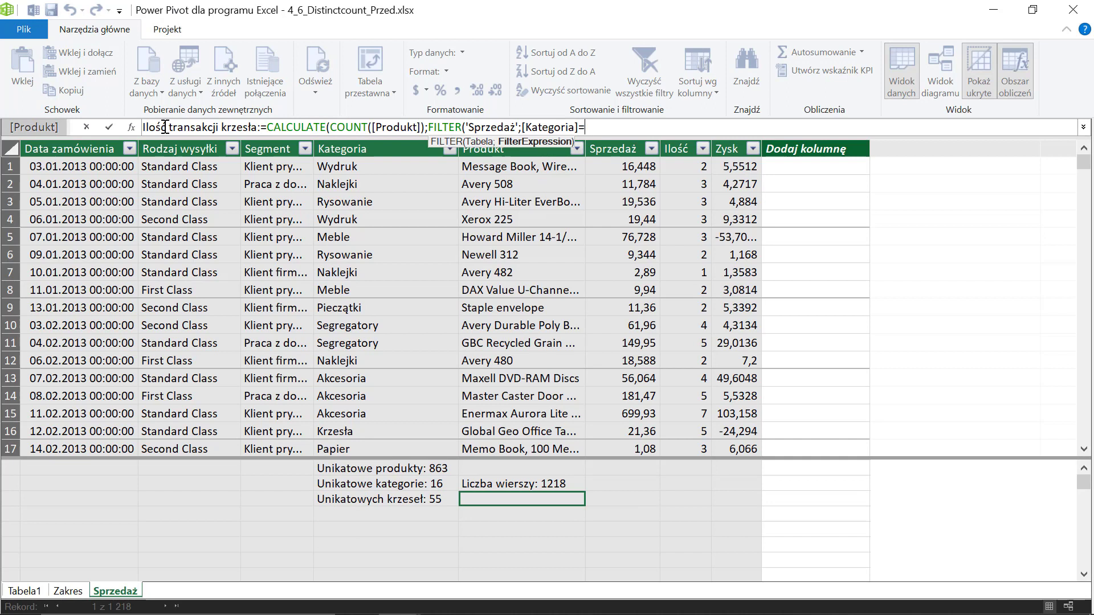
pyautogui.write('"Krzes')
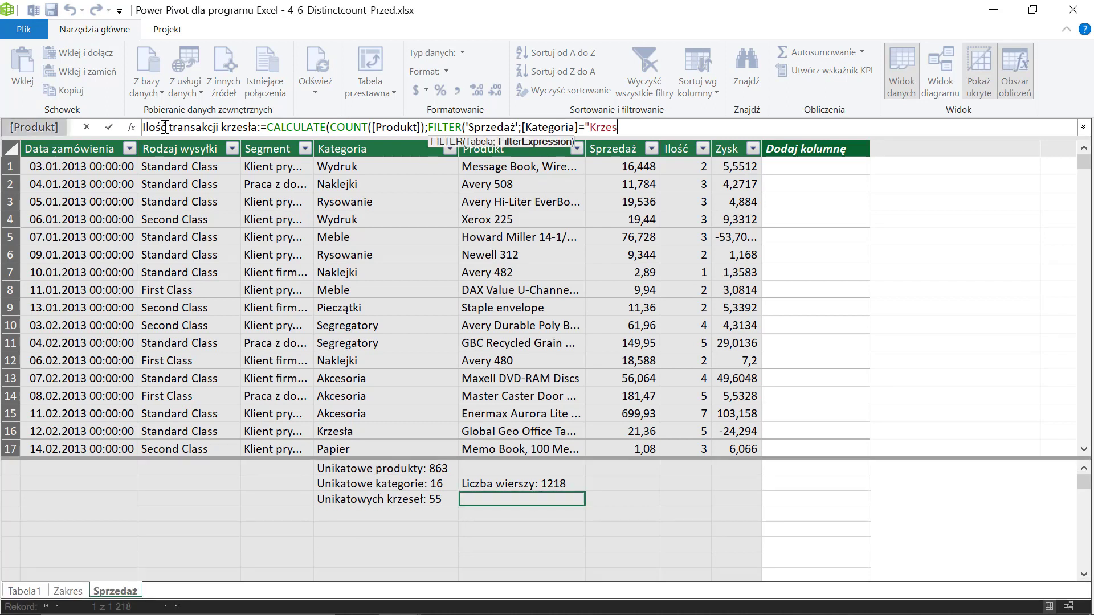
pyautogui.write('))')
pyautogui.press('Return')
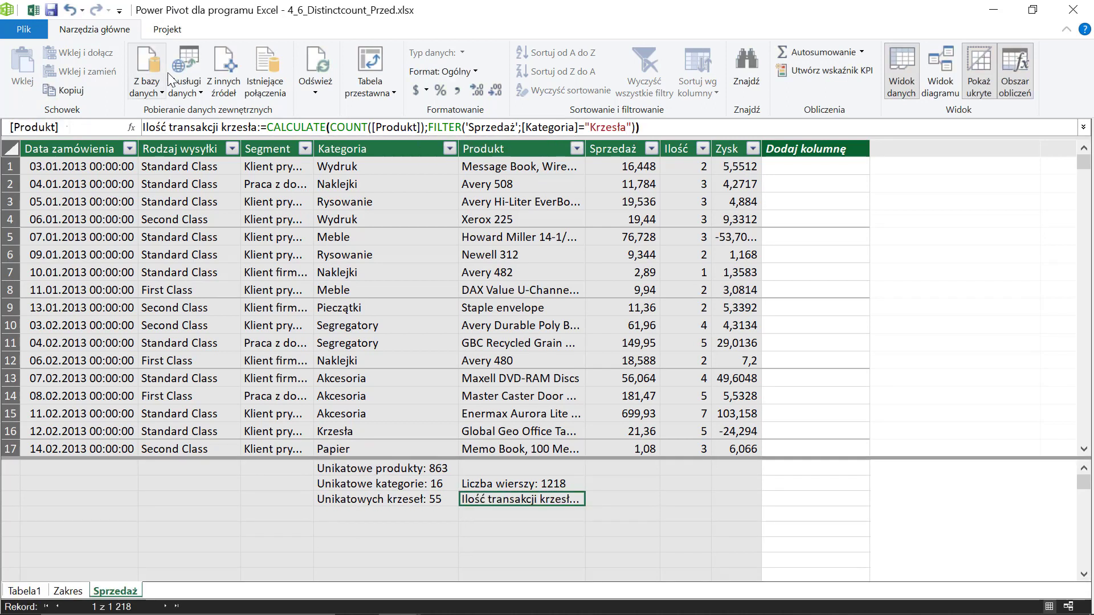
# - Widen the Produkt column and review the two chair measures' formulas
pyautogui.moveTo(587, 157); pyautogui.dragTo(634, 158)
pyautogui.click(391, 501)
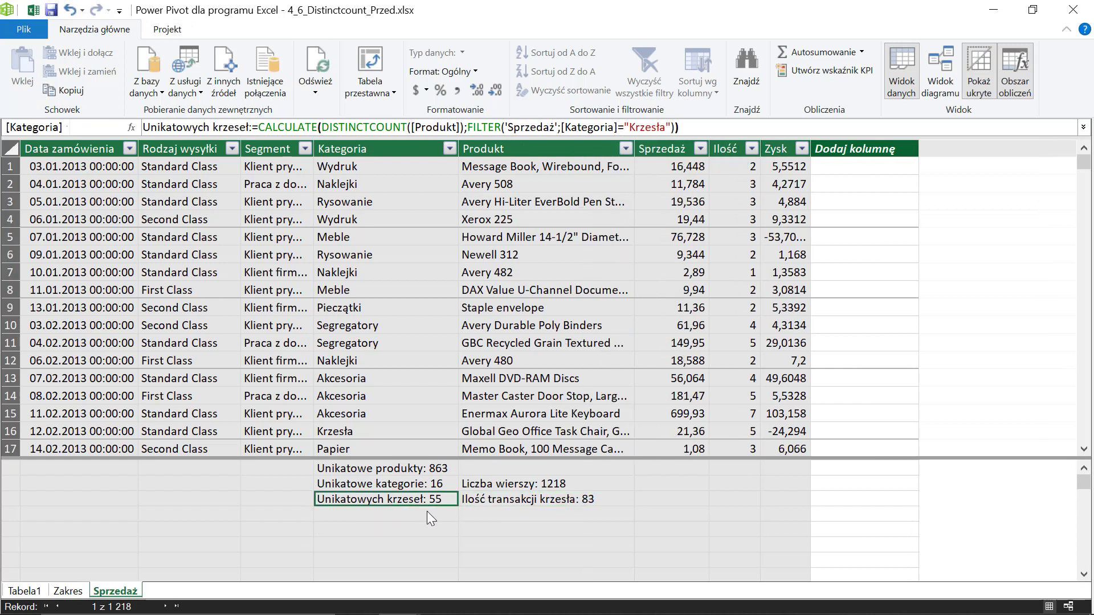
pyautogui.click(476, 501)
pyautogui.click(352, 514)
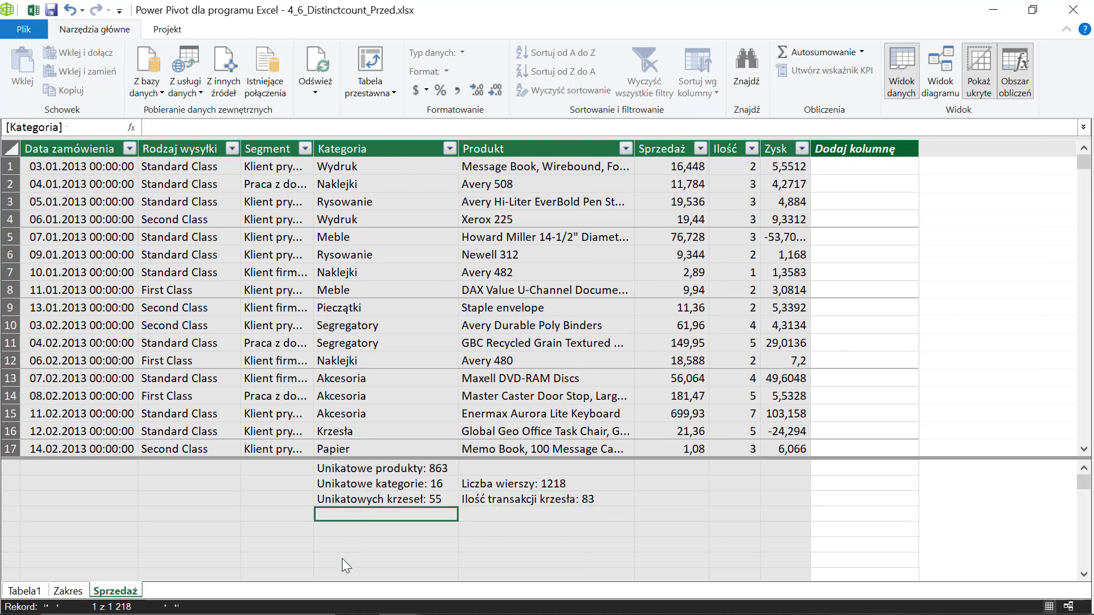
# - Enter Unikatowych akcesoria:=CALCULATE(DISTINCTCOUNT([Produkt]);FILTER('Sprzedaż';[Kategoria]="Akcesoria")), showing 225
pyautogui.write('Uni')
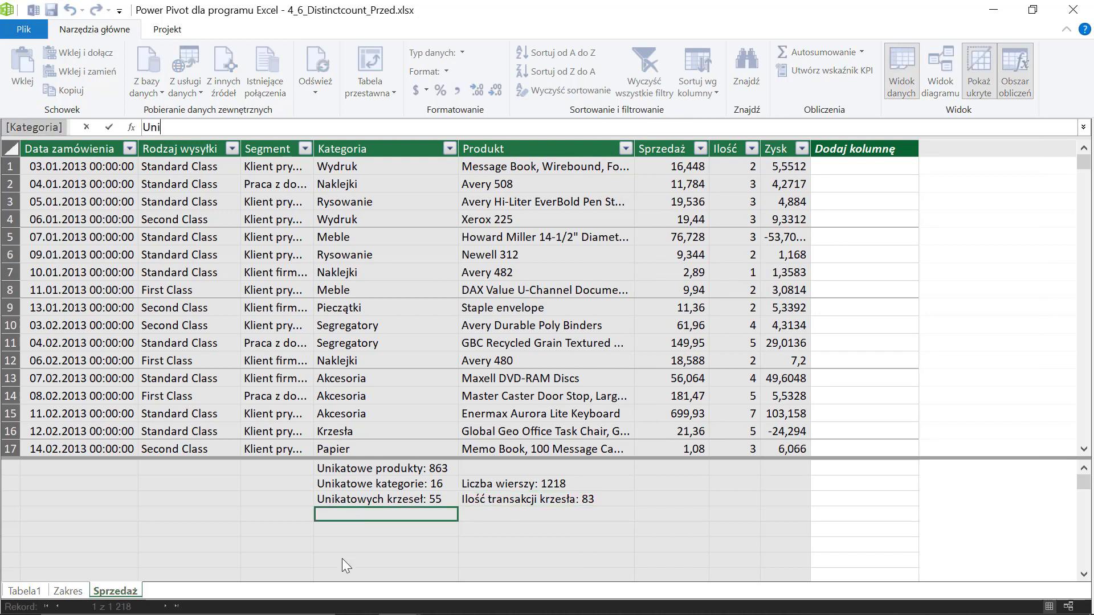
pyautogui.write('katowych akcesoria:')
pyautogui.write('=')
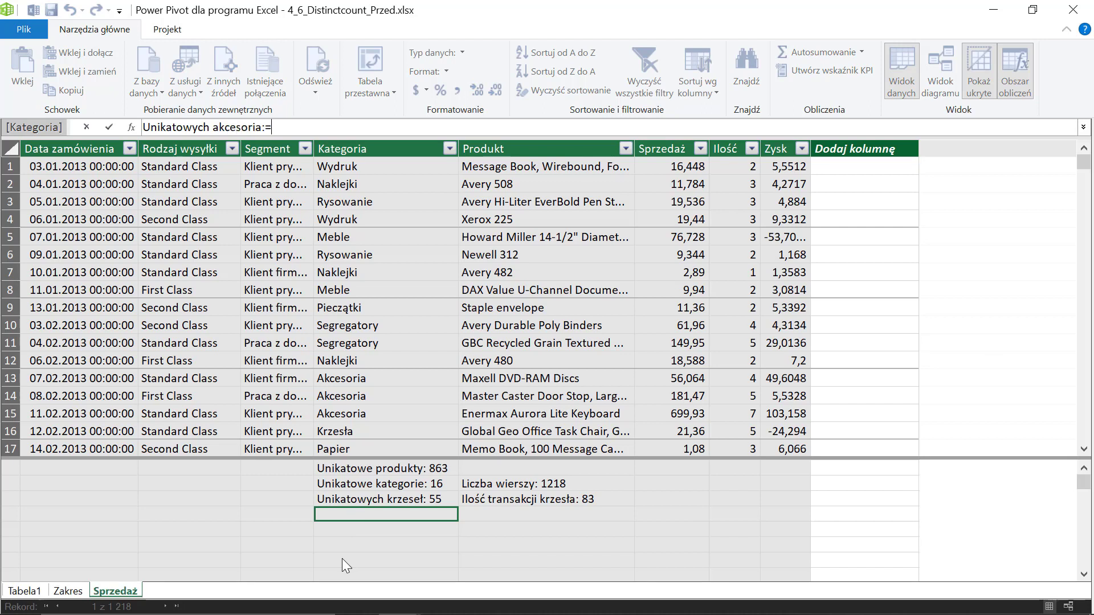
pyautogui.write('ca')
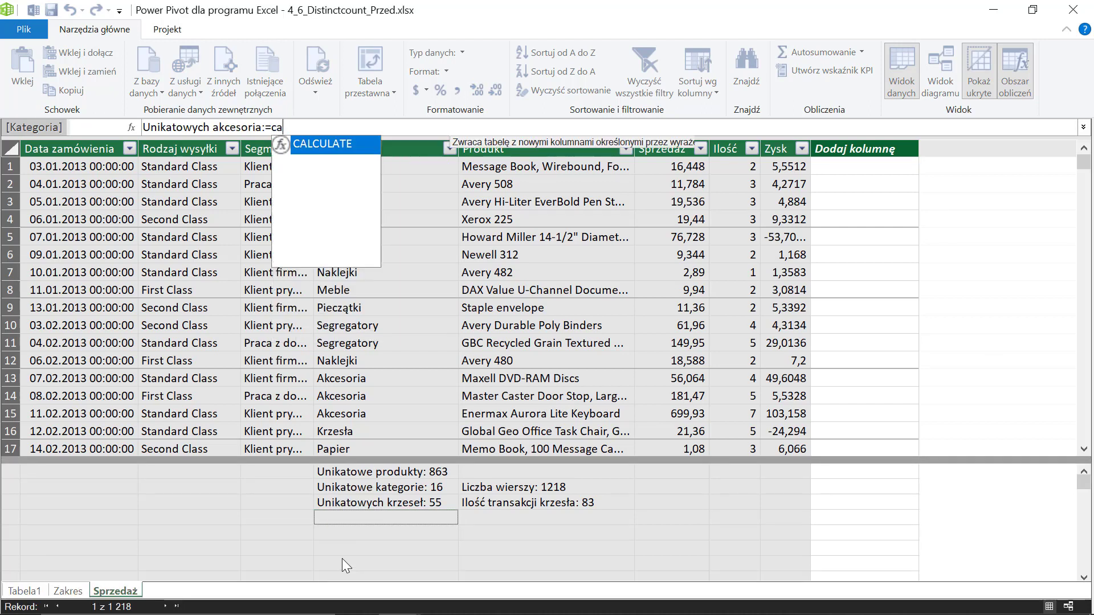
pyautogui.write('lcula')
pyautogui.press('Tab')
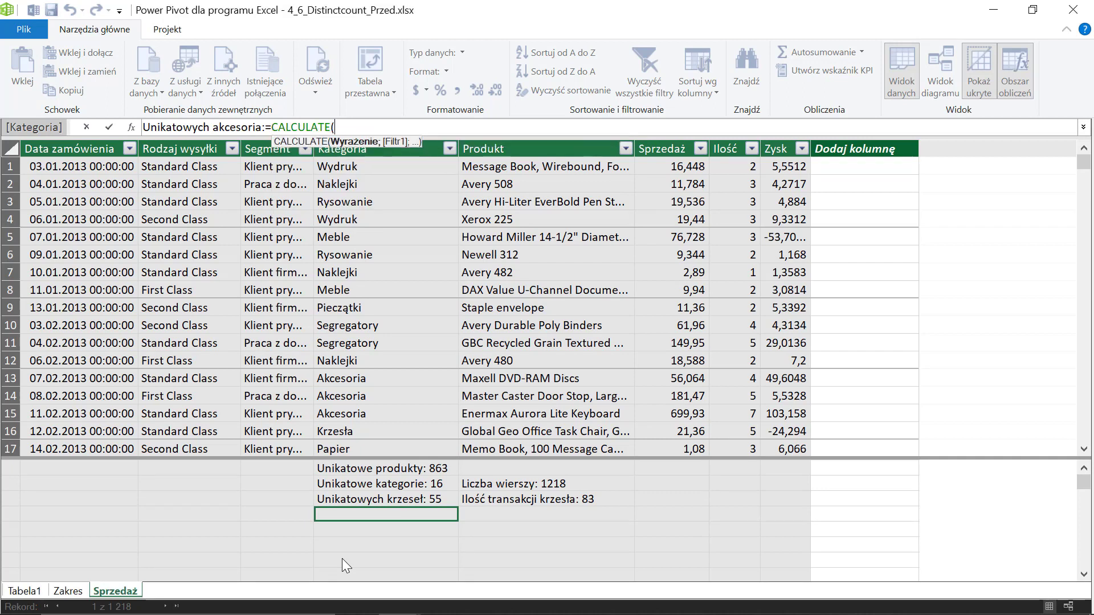
pyautogui.write('dist')
pyautogui.press('Tab')
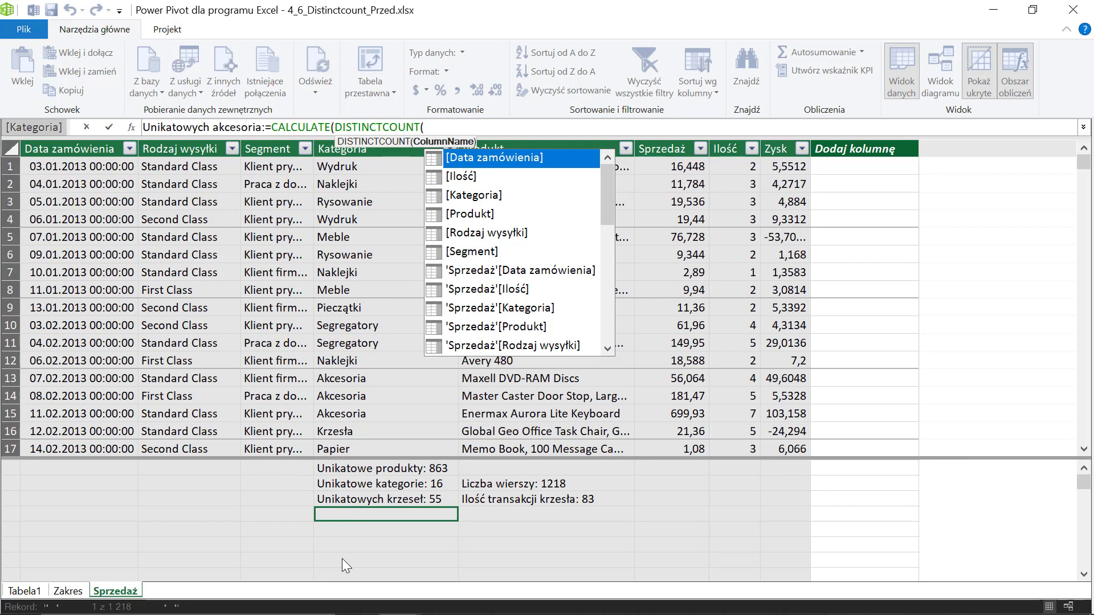
pyautogui.write('p')
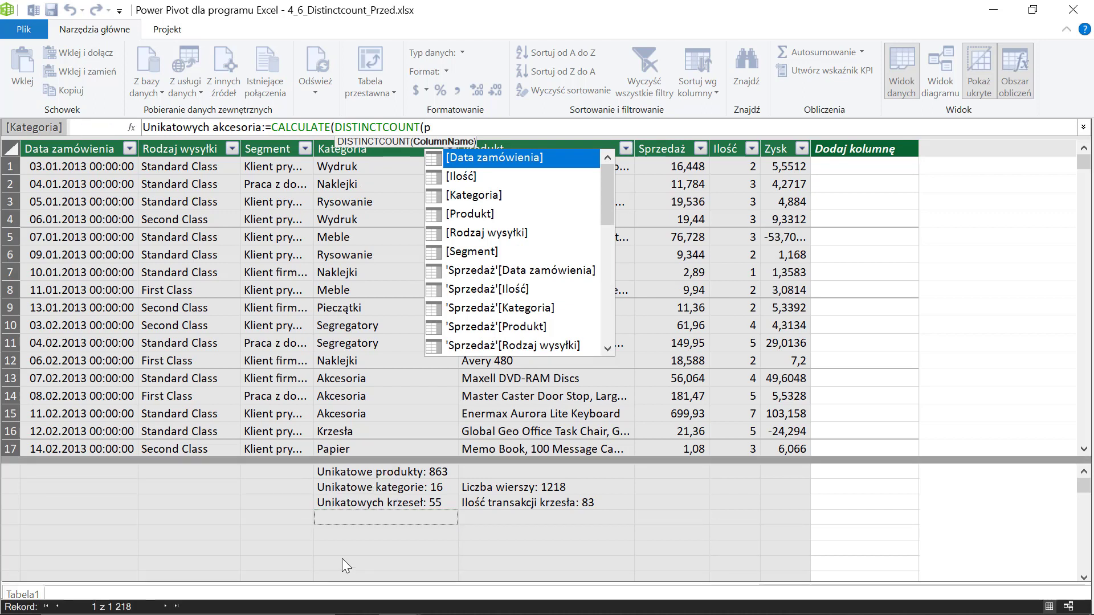
pyautogui.write('ro')
pyautogui.press('Tab')
pyautogui.write(');')
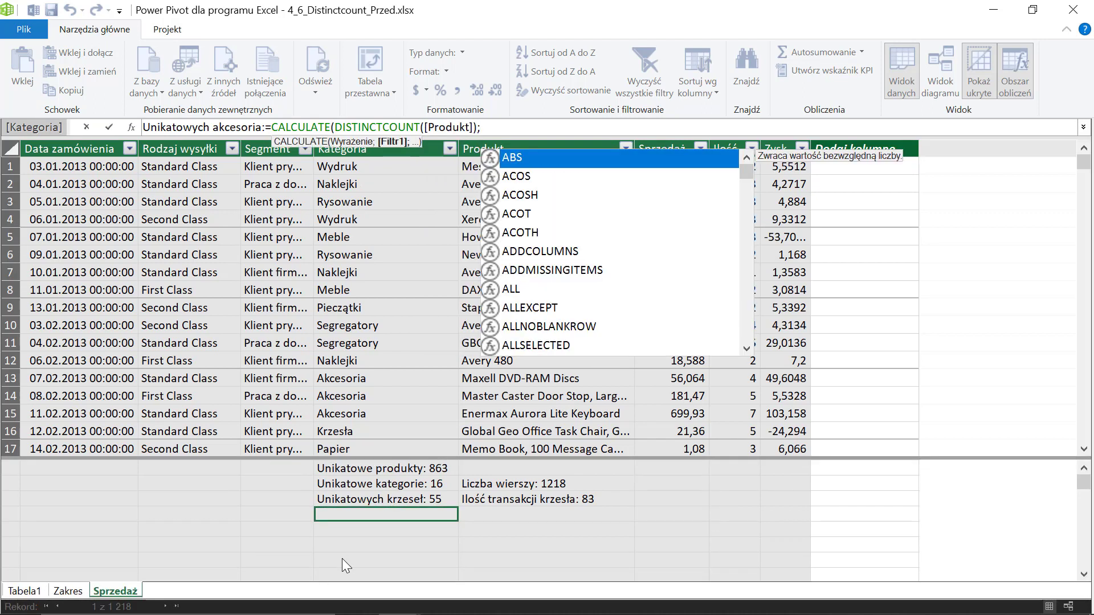
pyautogui.write('filte')
pyautogui.press('Tab')
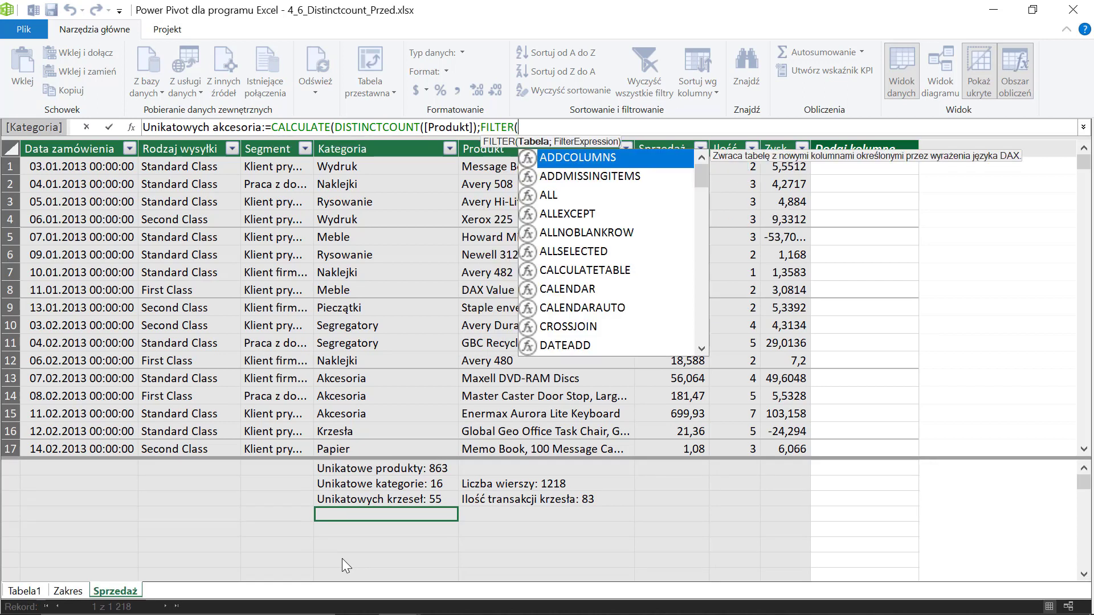
pyautogui.write('sprz')
pyautogui.press('Tab')
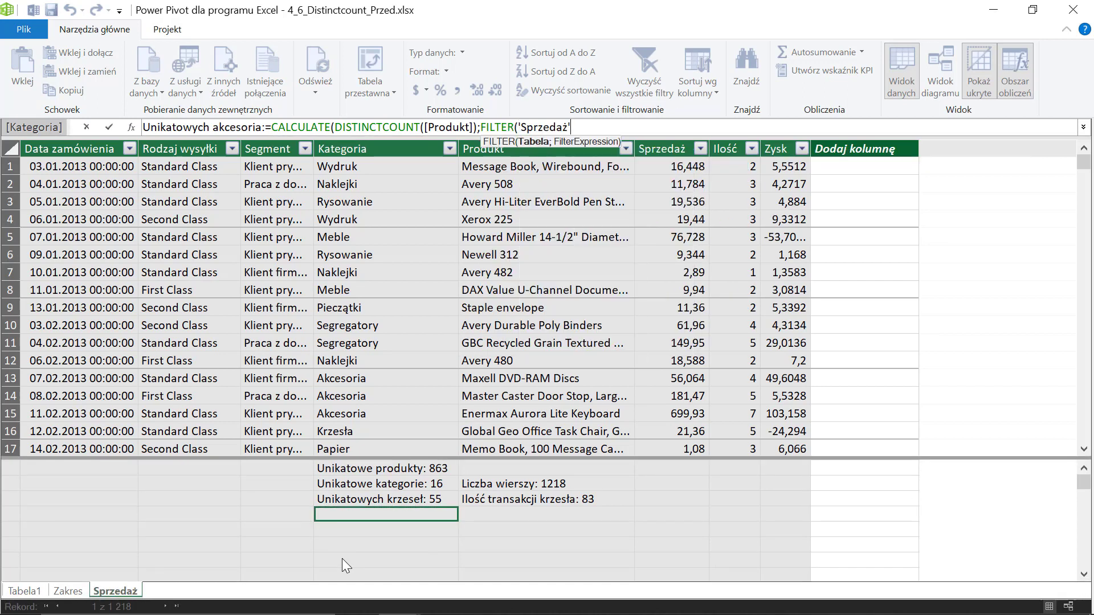
pyautogui.write(';kateg')
pyautogui.press('Tab')
pyautogui.write('="Akcesoria"))')
pyautogui.press('Return')
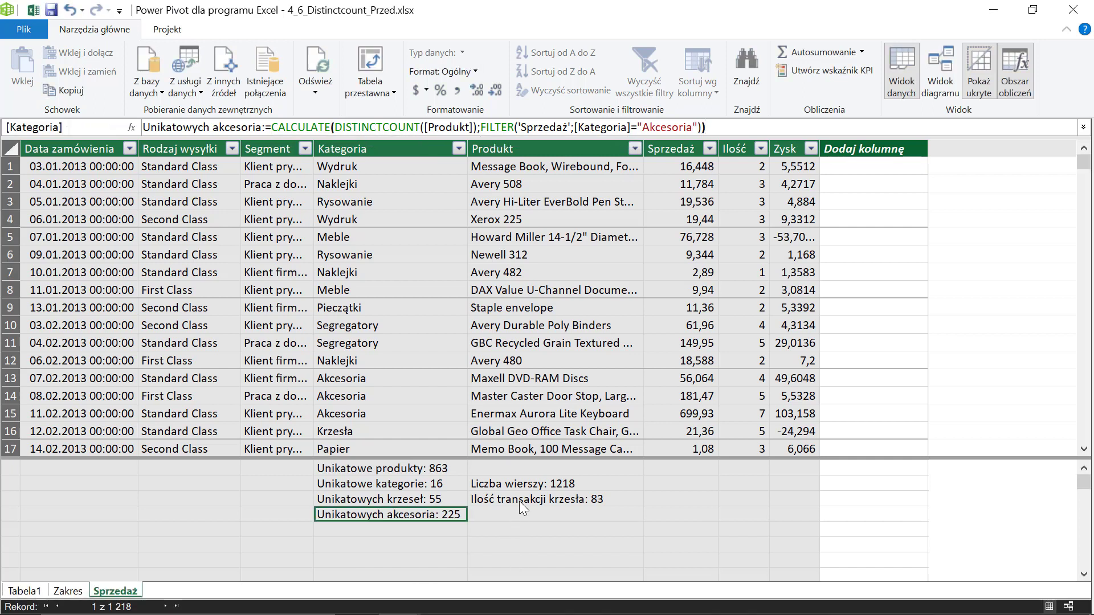
pyautogui.click(526, 512)
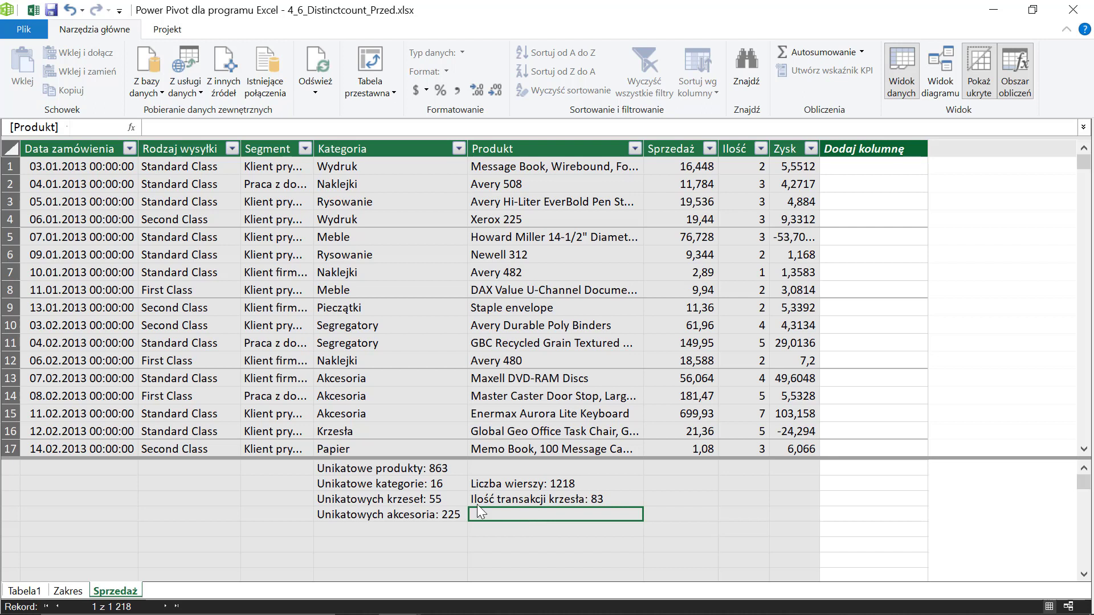
# - Enter Ilość transakcji akcesoria:=CALCULATE(COUNT([Produkt]);FILTER('Sprzedaż';[Kategoria]="Akcesoria"))
pyautogui.write('Ilość transakcji')
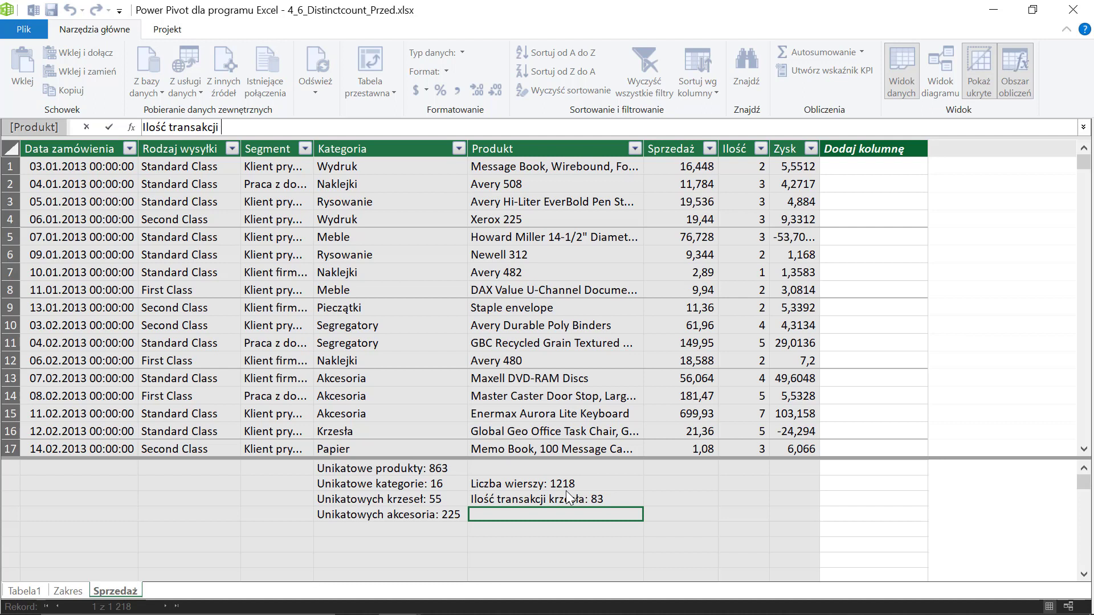
pyautogui.write(':=calcul')
pyautogui.press('Tab')
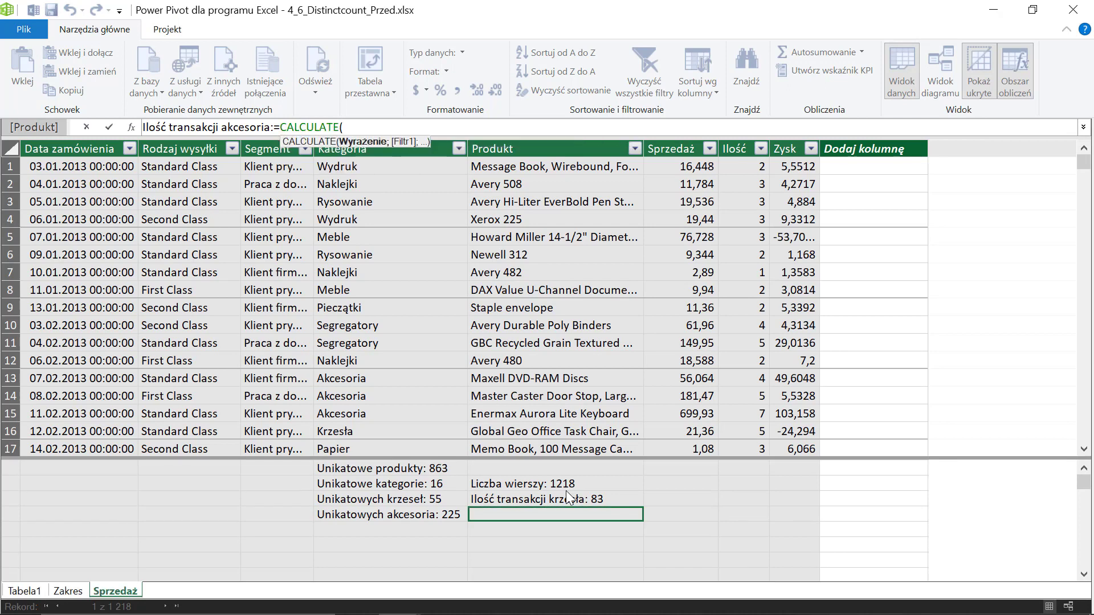
pyautogui.write('count')
pyautogui.press('Tab')
pyautogui.write('[pro')
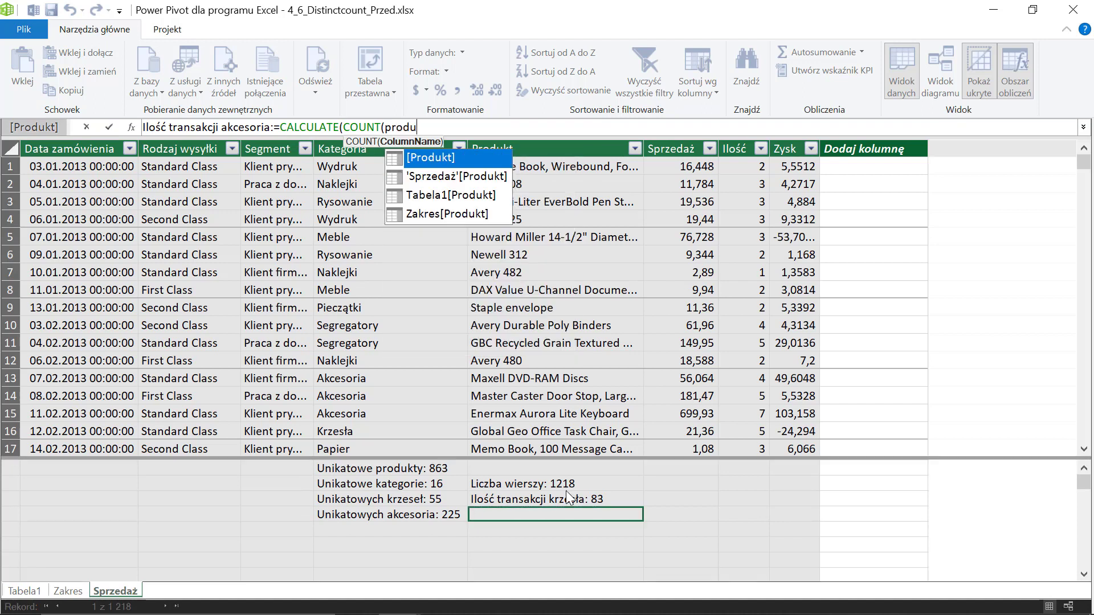
pyautogui.press('Tab')
pyautogui.write(');filt')
pyautogui.press('Tab')
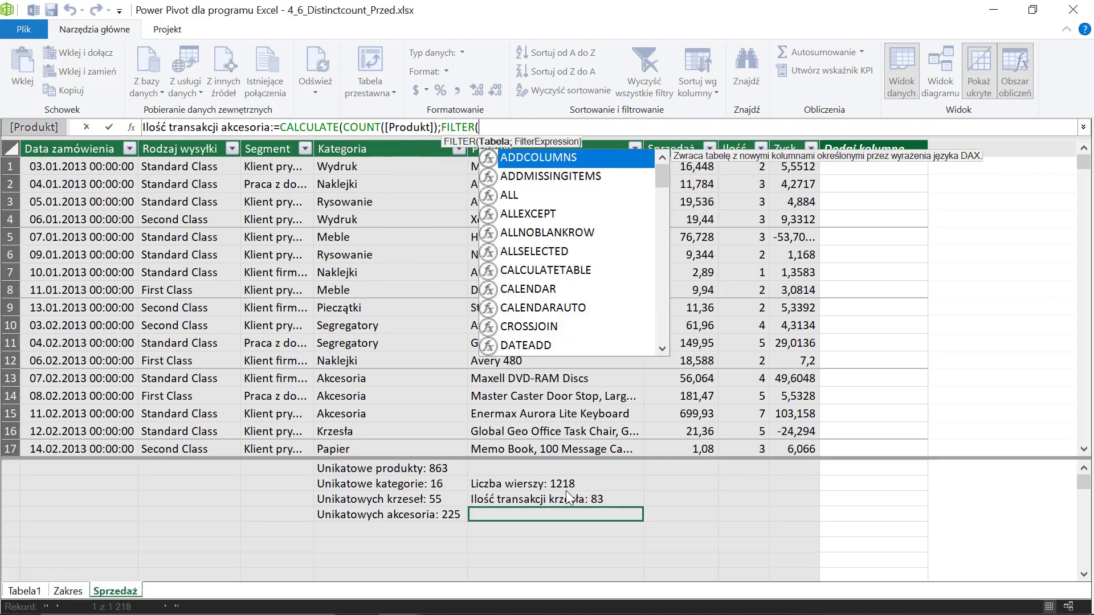
pyautogui.write('sprzedaż')
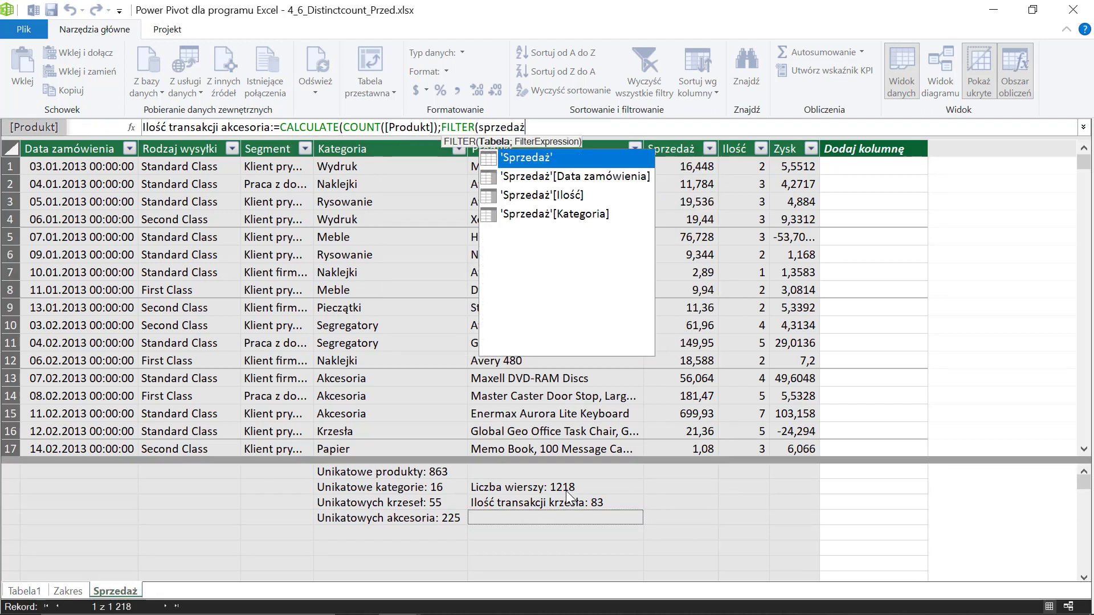
pyautogui.press('Tab')
pyautogui.write(';[K')
pyautogui.write('ategoria')
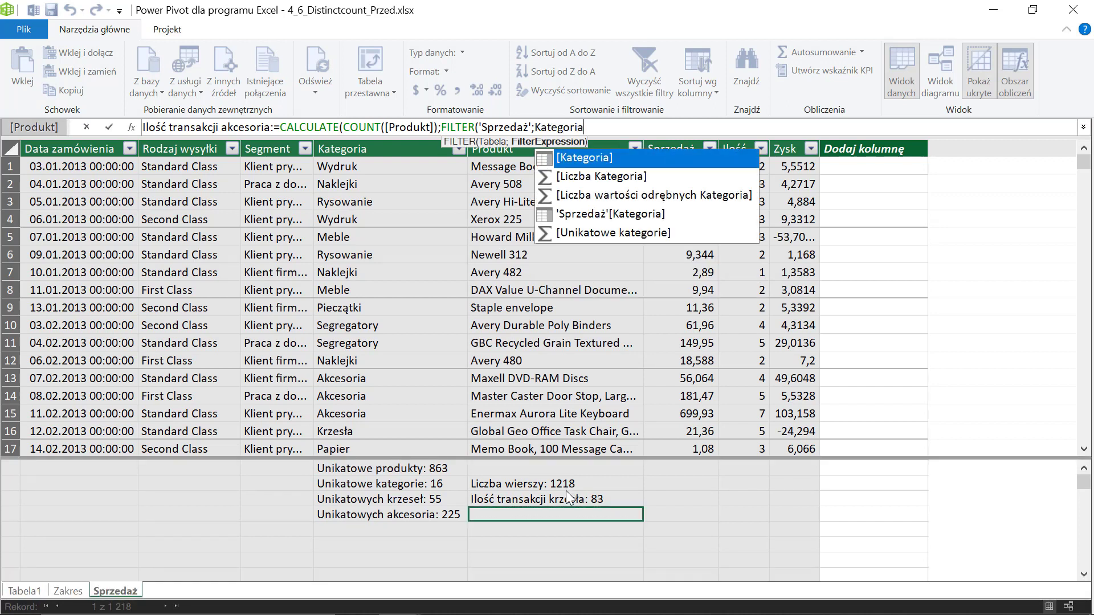
pyautogui.press('Tab')
pyautogui.write('="Akcesoria"')
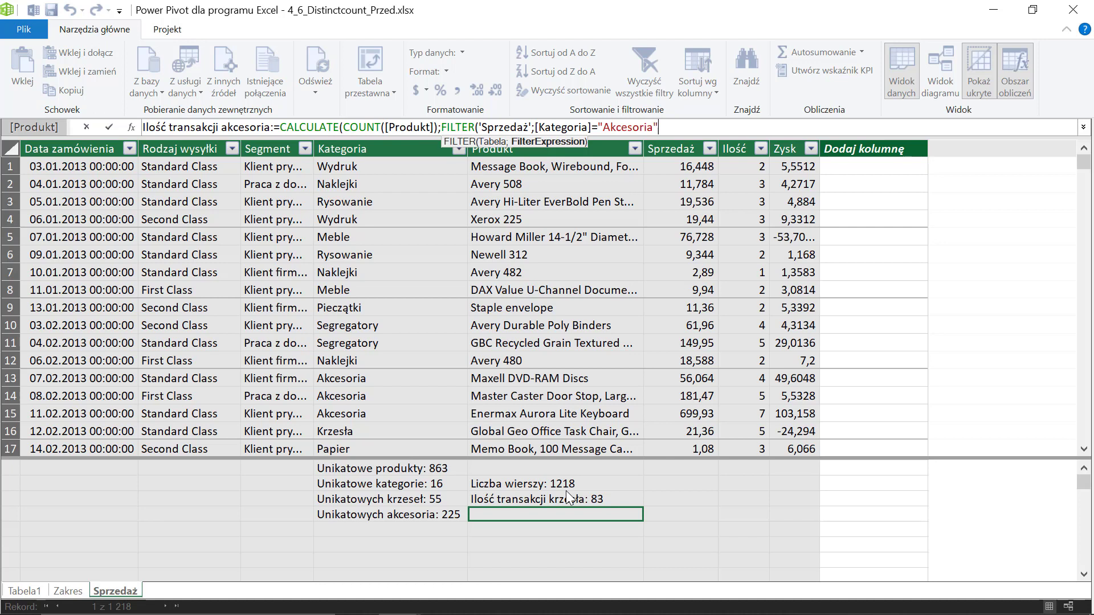
pyautogui.write('))')
pyautogui.press('Return')
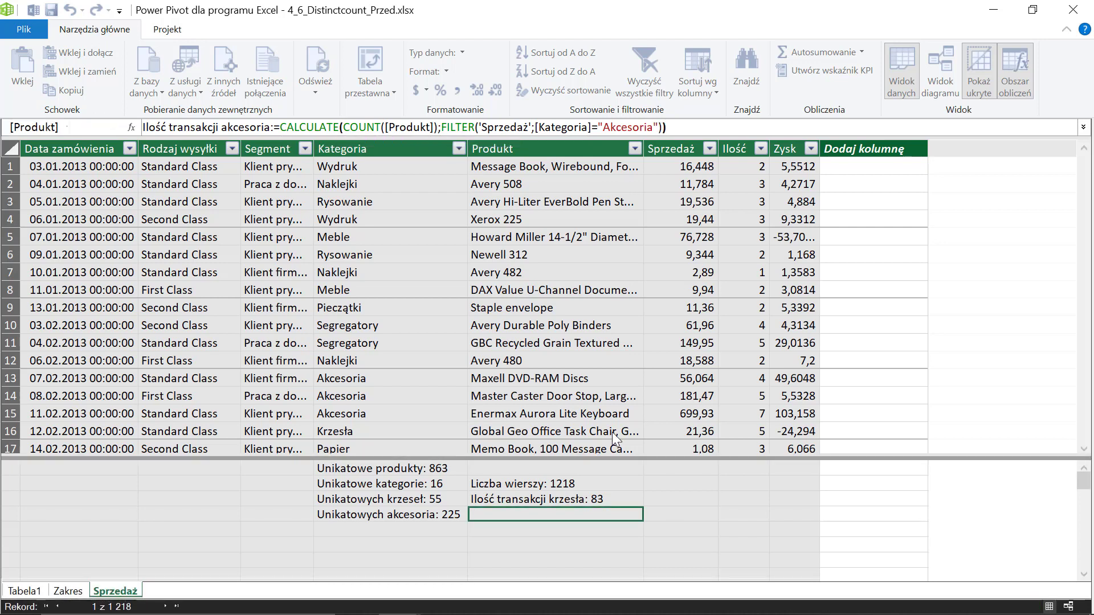
# - Insert a Data Model pivot table on a new worksheet and maximize Excel
pyautogui.click(536, 485)
pyautogui.click(377, 63)
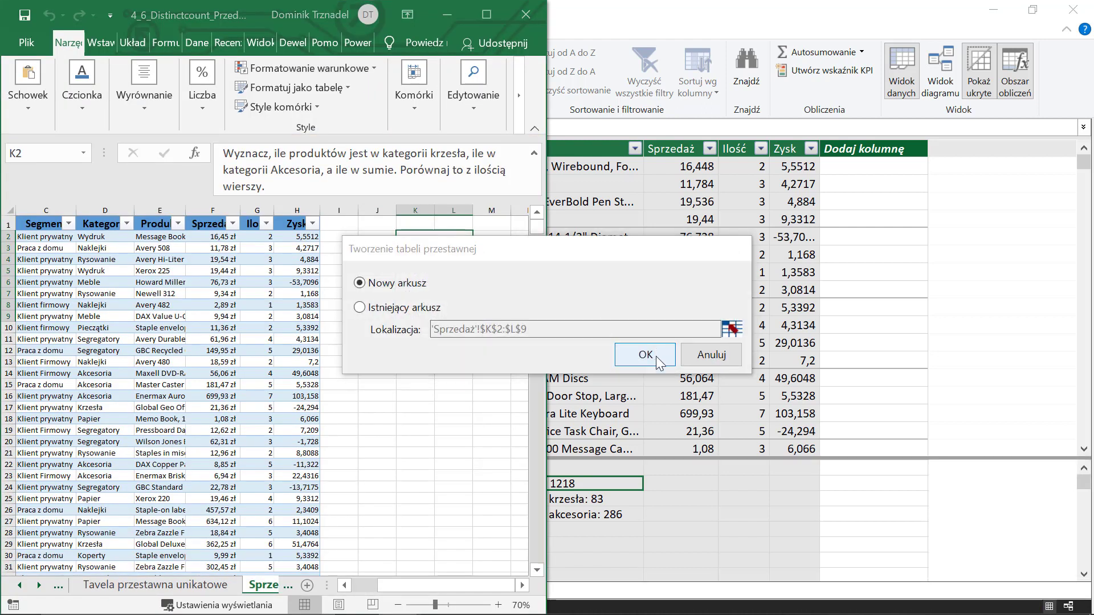
pyautogui.click(657, 358)
pyautogui.press('super+Up')
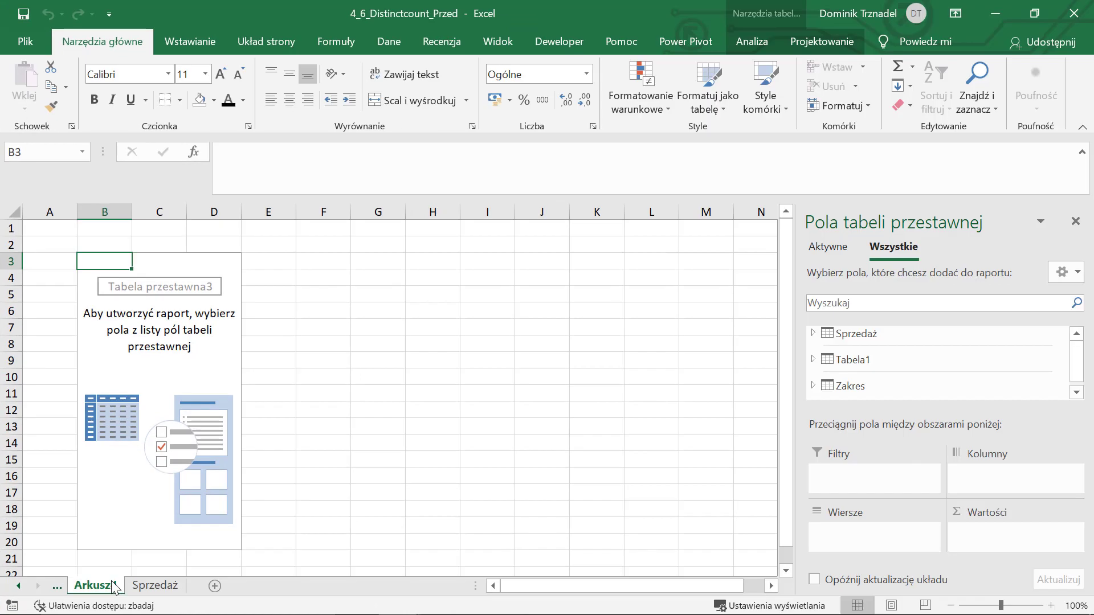
# - Rename the new pivot sheet to Z modelu dany
pyautogui.doubleClick(114, 585)
pyautogui.write('Tabela przestawna z modelu dany')
pyautogui.press('Delete')
pyautogui.write('Z')
pyautogui.press('Return')
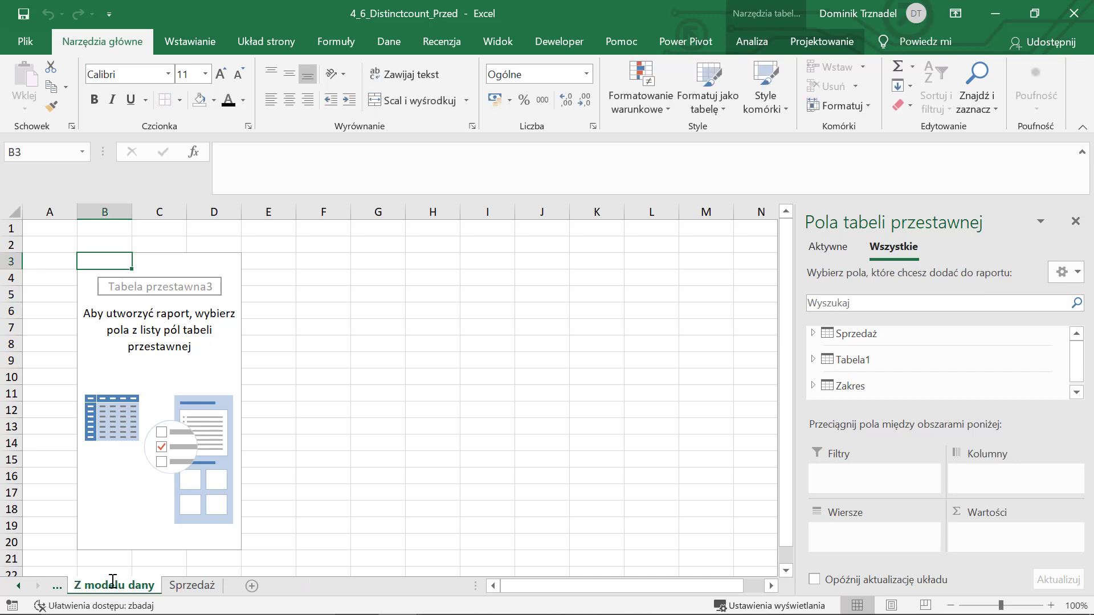
# - Add Unikatowych krzeseł, Ilość transakcji akcesoria, Ilość transakcji krzesła and Unikatowych akcesoria to Values, and Segment to Filters
pyautogui.click(812, 332)
pyautogui.scroll(-3, 854, 374)
pyautogui.scroll(-2, 892, 371)
pyautogui.click(912, 328)
pyautogui.click(937, 349)
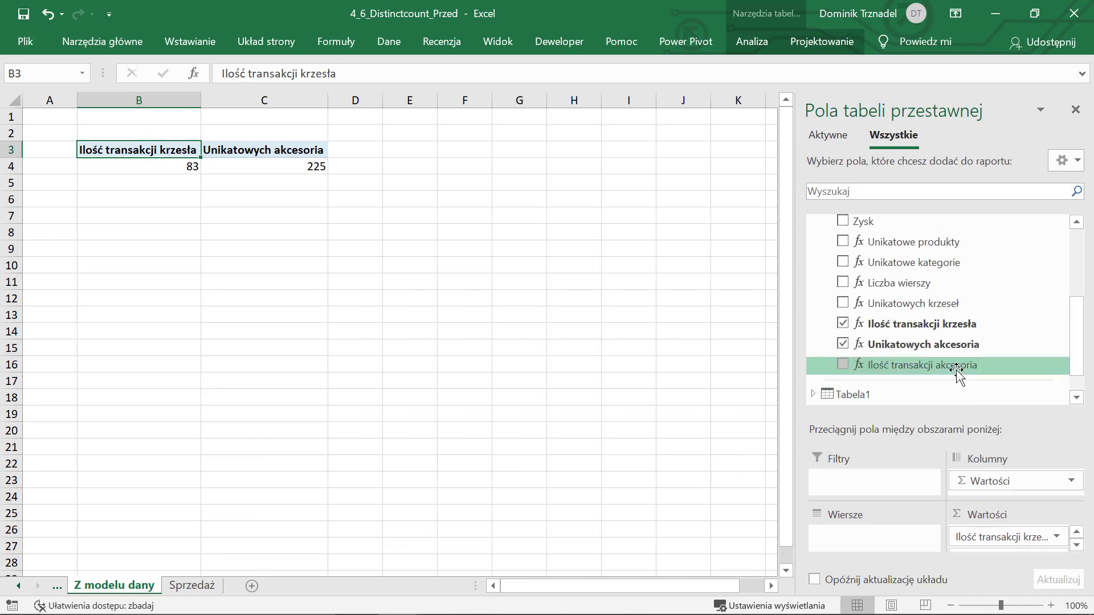
pyautogui.moveTo(957, 369); pyautogui.dragTo(968, 532)
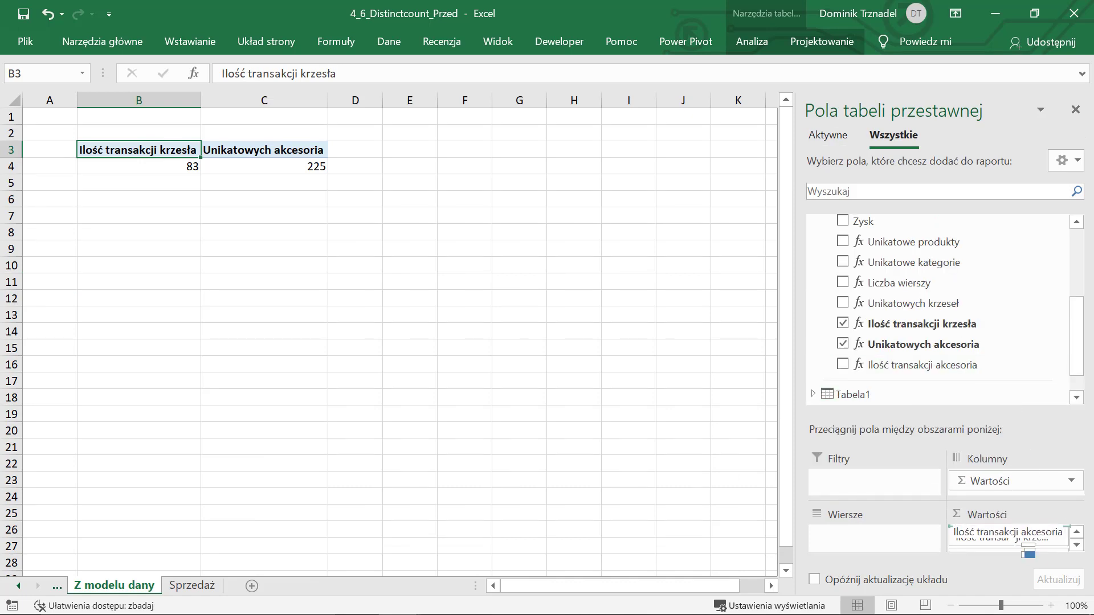
pyautogui.moveTo(914, 308); pyautogui.dragTo(1003, 536)
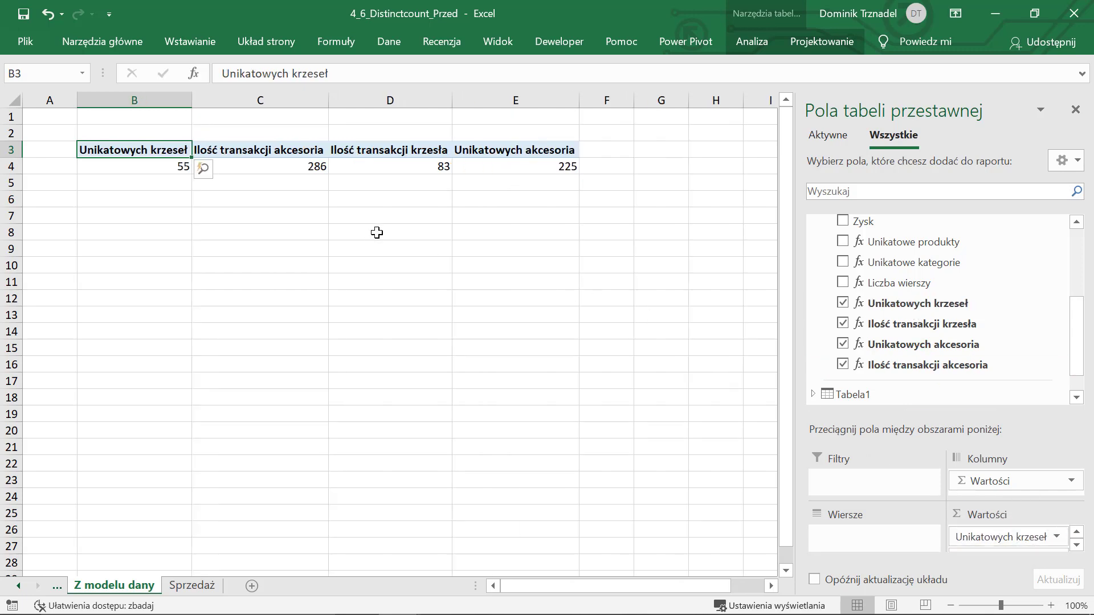
pyautogui.scroll(2, 976, 317)
pyautogui.moveTo(871, 242)
pyautogui.mouseDown()
pyautogui.moveTo(906, 482)
pyautogui.moveTo(889, 481)
pyautogui.mouseUp()
# - Filter the pivot to Klient firmowy, then move Segment from Filters to Rows
pyautogui.click(321, 117)
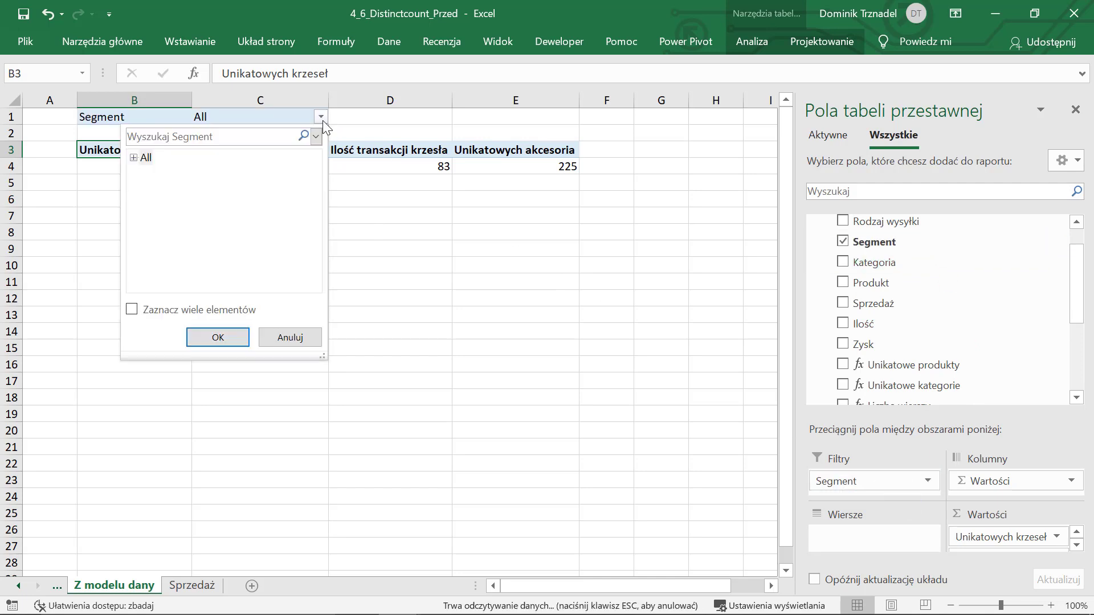
pyautogui.click(133, 158)
pyautogui.click(171, 190)
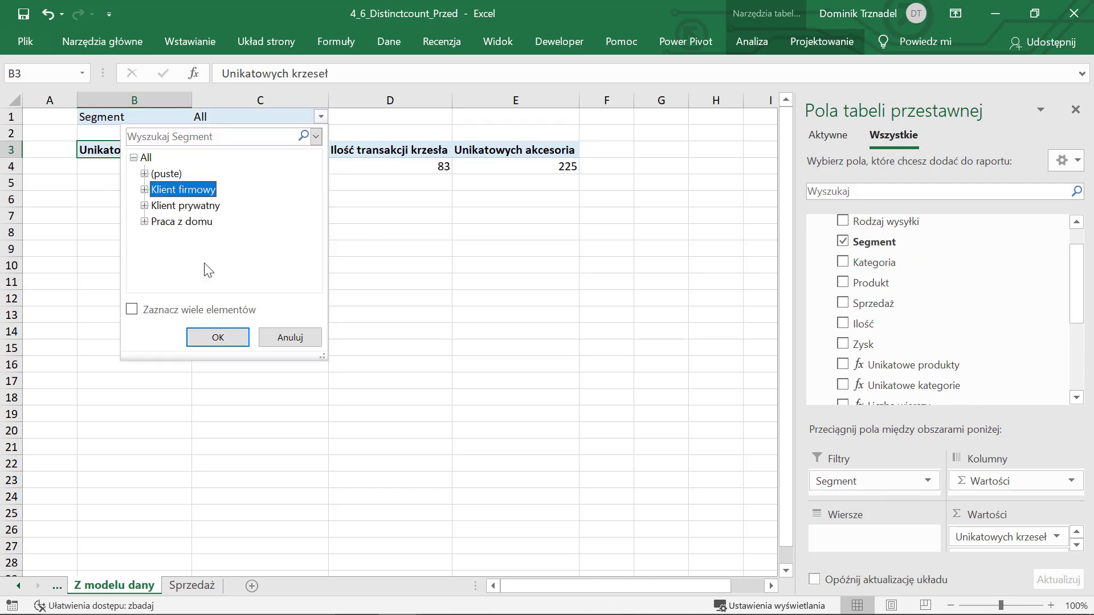
pyautogui.click(231, 339)
pyautogui.moveTo(866, 496); pyautogui.dragTo(872, 539)
pyautogui.click(342, 199)
# - Compare the per-segment values, e.g. Klient prywatny versus Klient firmowy chair figures
pyautogui.click(201, 160)
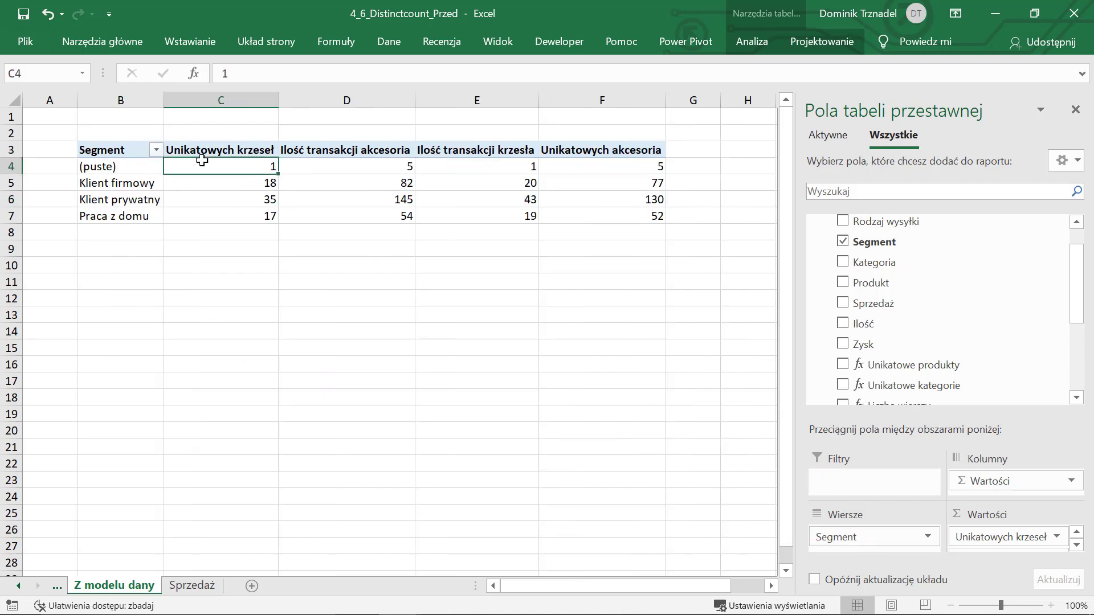
pyautogui.moveTo(201, 161); pyautogui.dragTo(604, 215)
pyautogui.click(606, 215)
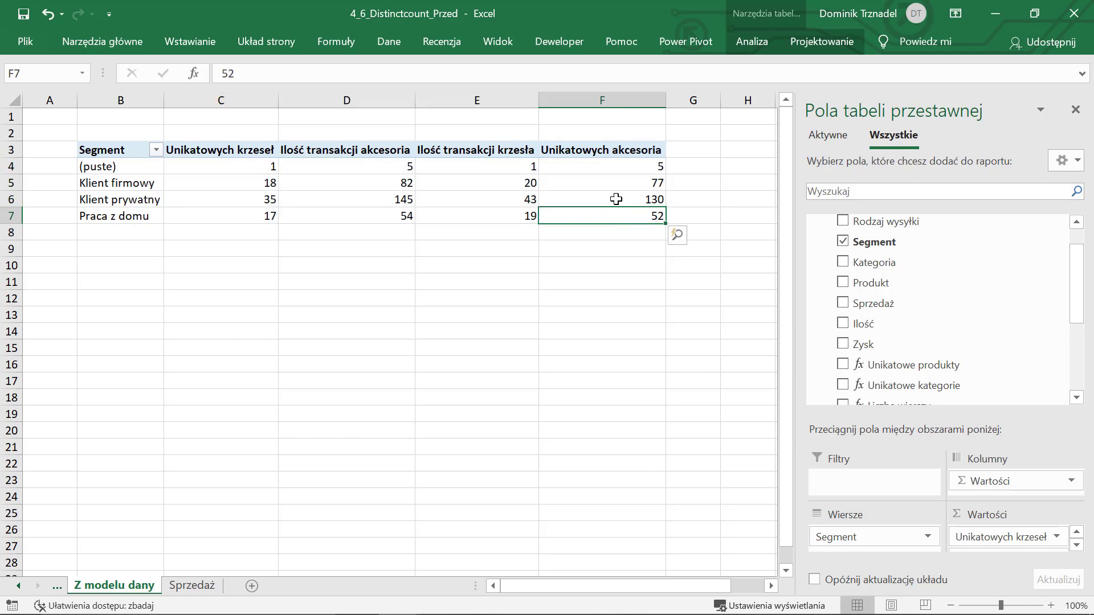
pyautogui.moveTo(603, 169)
pyautogui.mouseDown()
pyautogui.moveTo(220, 167)
pyautogui.moveTo(278, 215)
pyautogui.mouseUp()
pyautogui.click(259, 194)
pyautogui.click(254, 183)
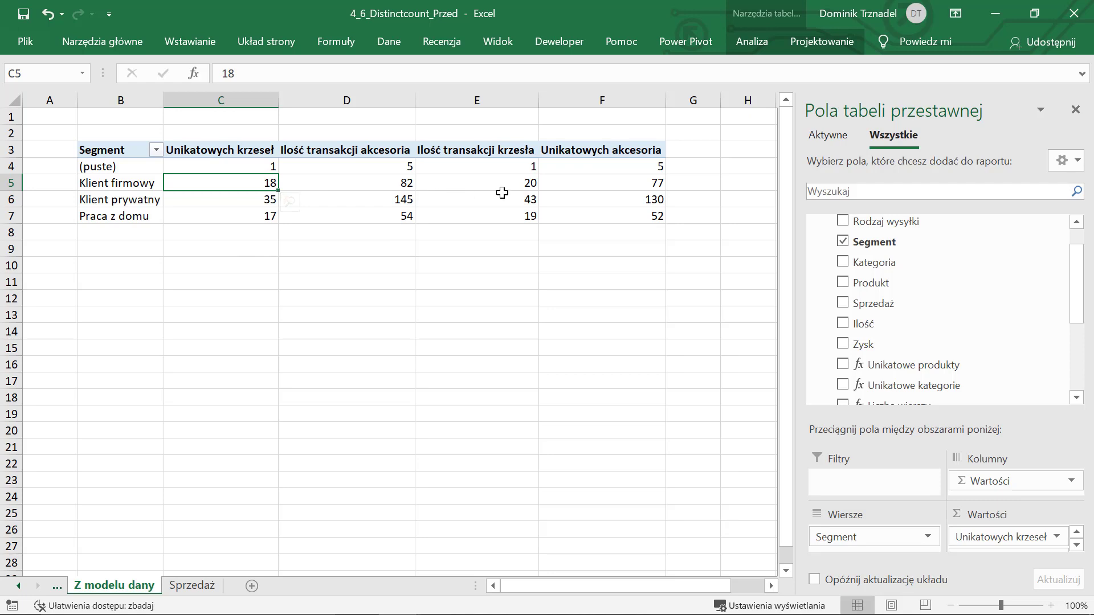
pyautogui.click(535, 193)
pyautogui.click(529, 179)
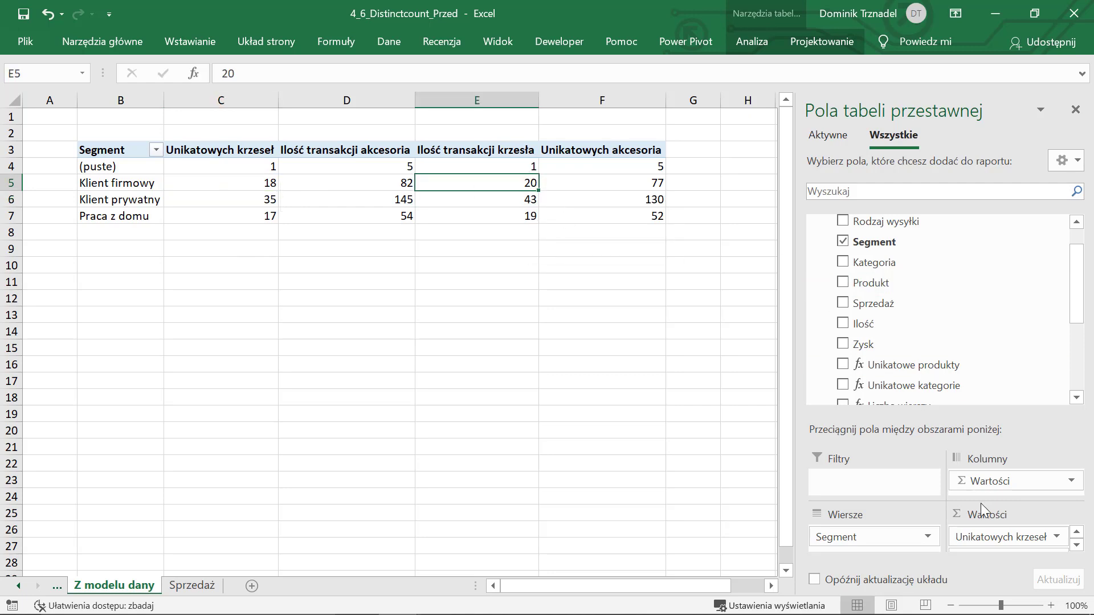